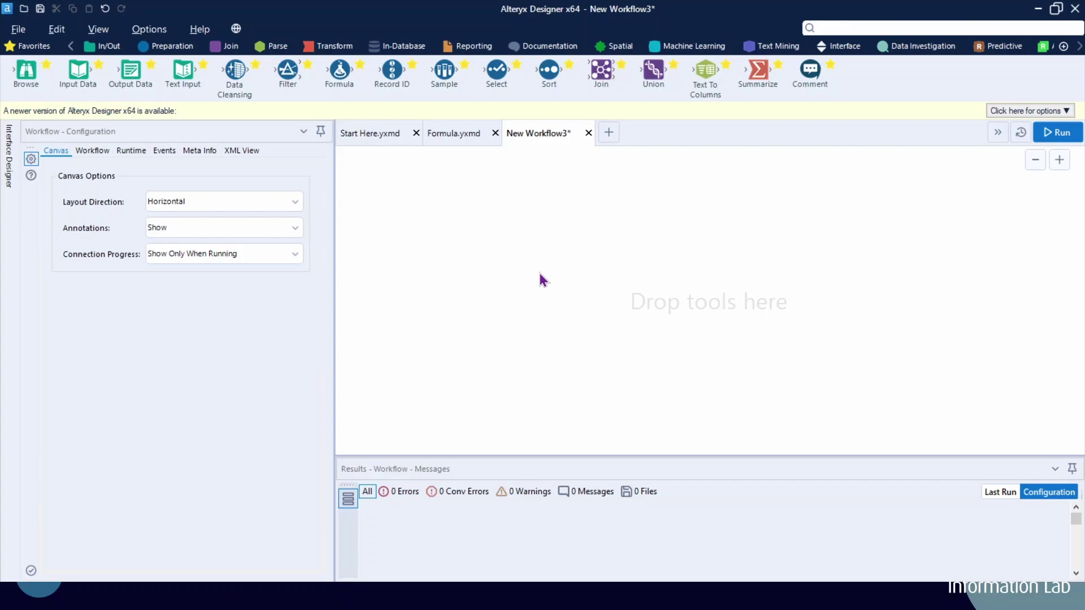
# Step: Add an Input Data tool reading Sheet1 of Formula Dataset.xlsx and preview its records
pyautogui.moveTo(78, 69); pyautogui.dragTo(395, 214)
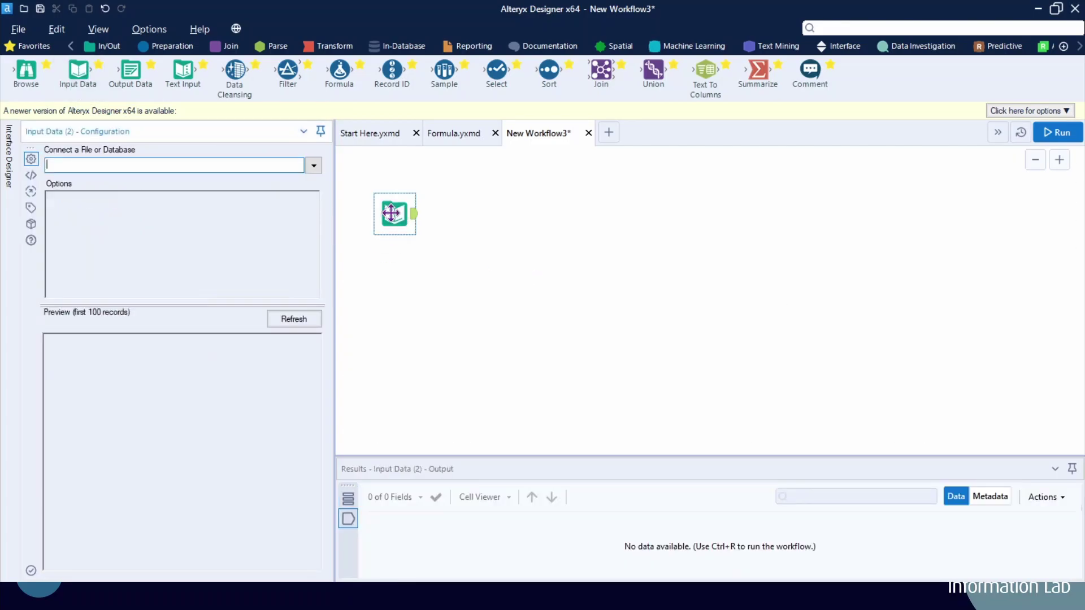
pyautogui.click(314, 165)
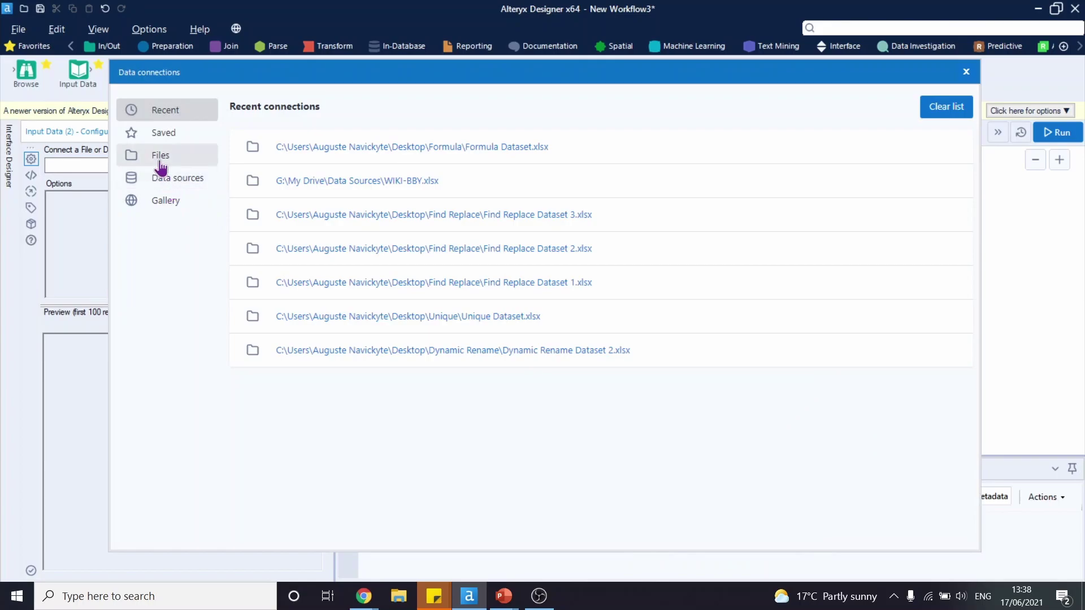
pyautogui.click(159, 156)
pyautogui.click(659, 150)
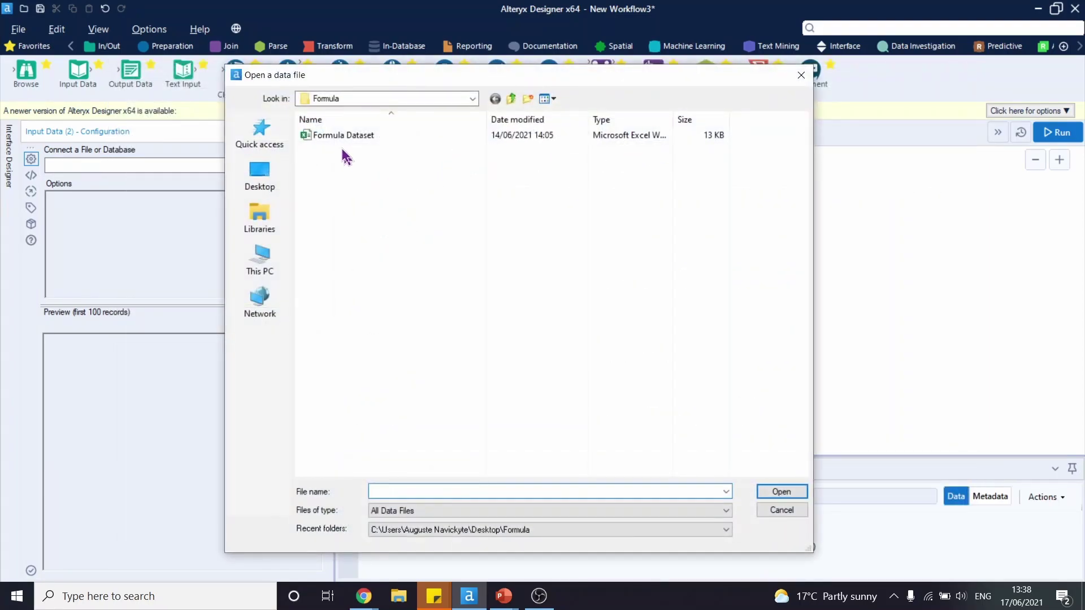
pyautogui.click(353, 137)
pyautogui.click(781, 492)
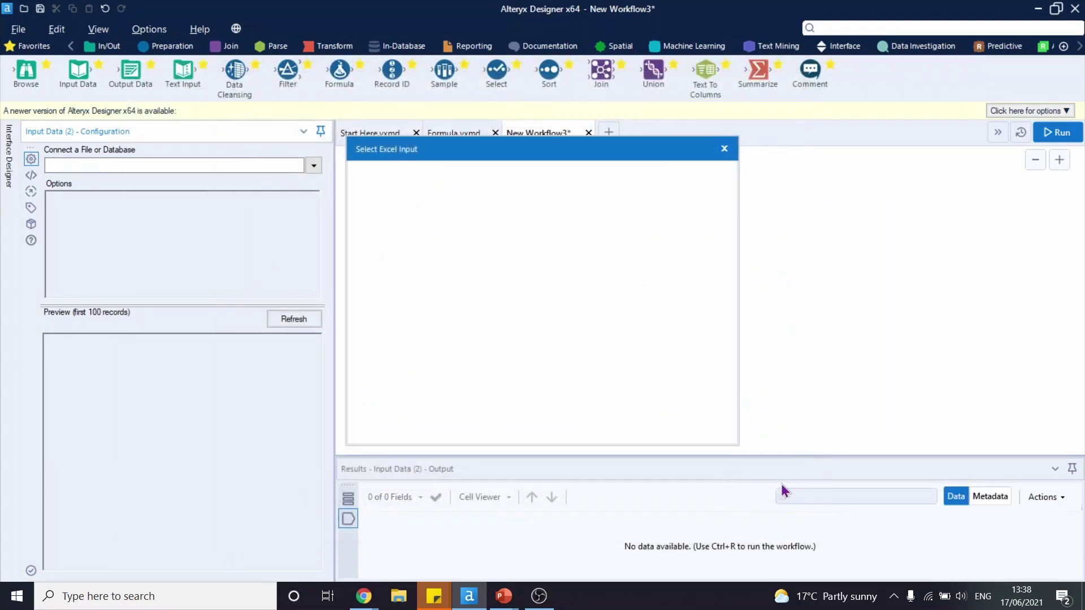
pyautogui.click(702, 427)
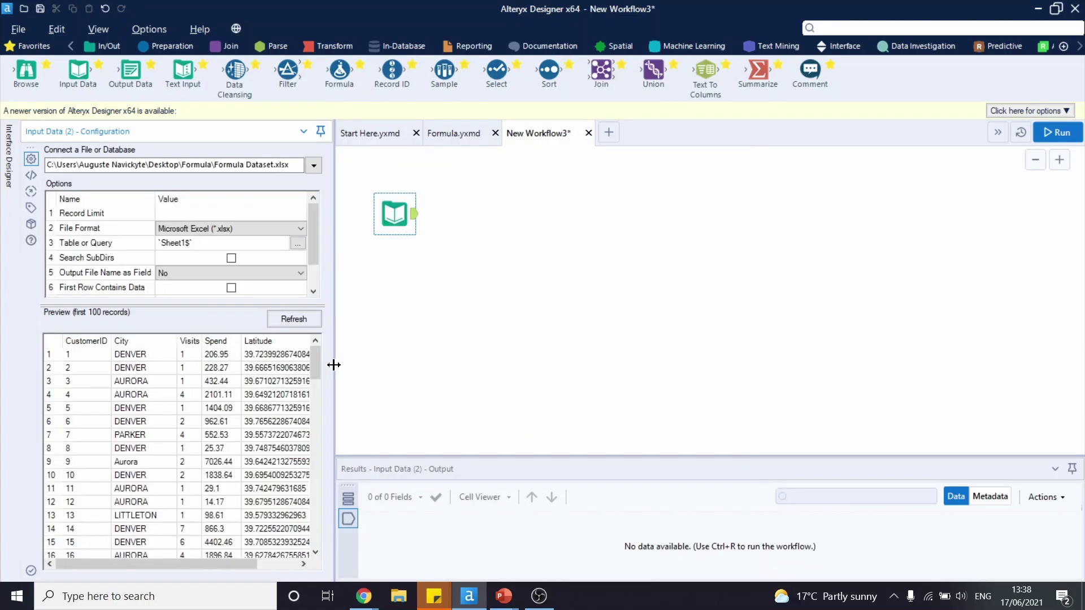
pyautogui.moveTo(334, 365); pyautogui.dragTo(410, 362)
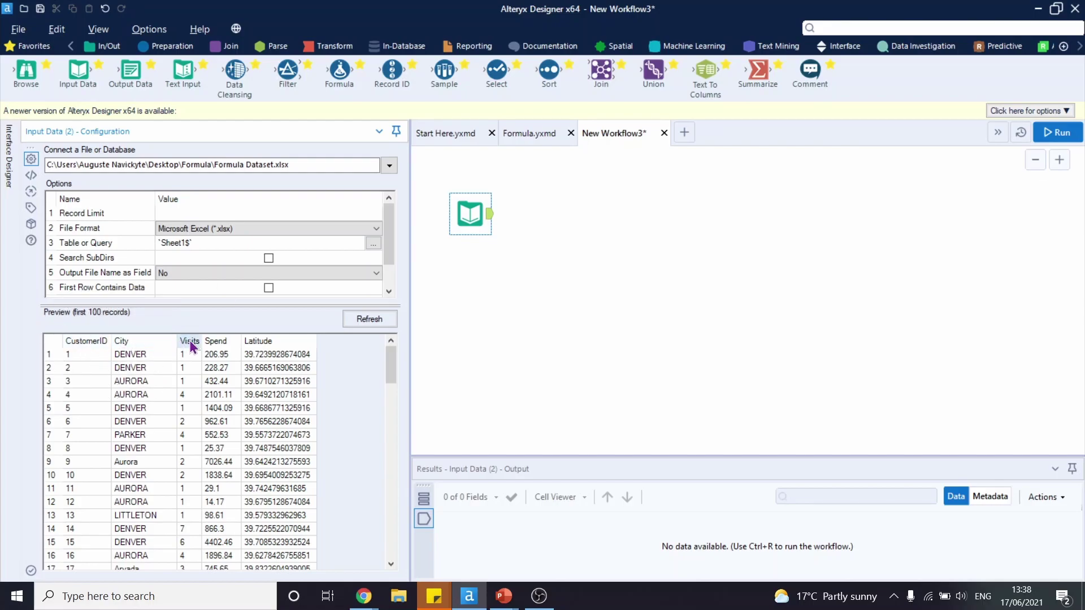
pyautogui.click(261, 345)
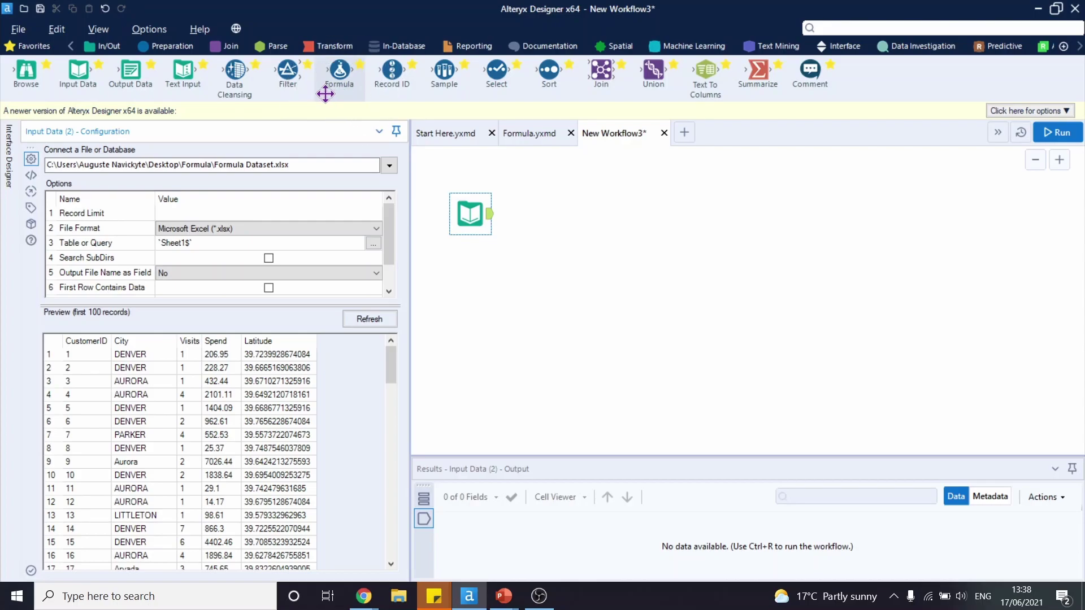
# Step: Show the Preparation tools, then search the tool list for 'formula'
pyautogui.click(181, 52)
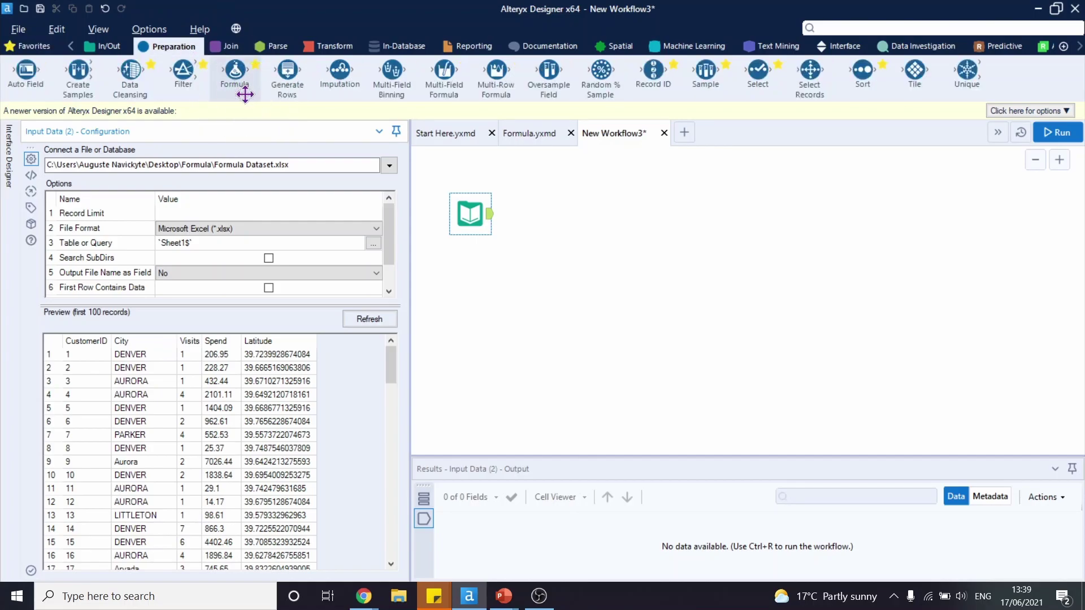
pyautogui.click(845, 31)
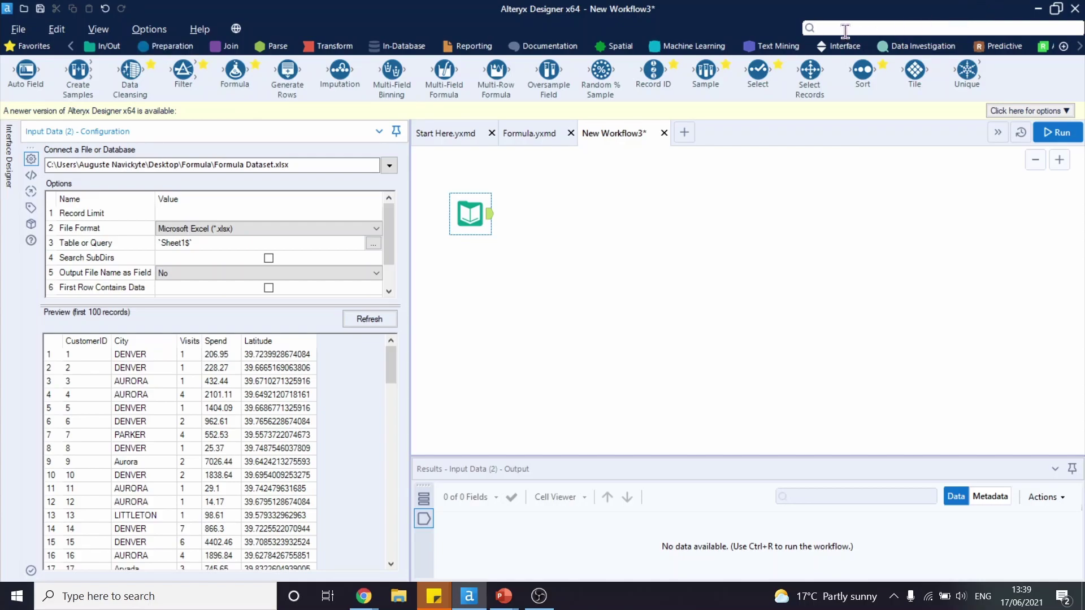
pyautogui.write('formula')
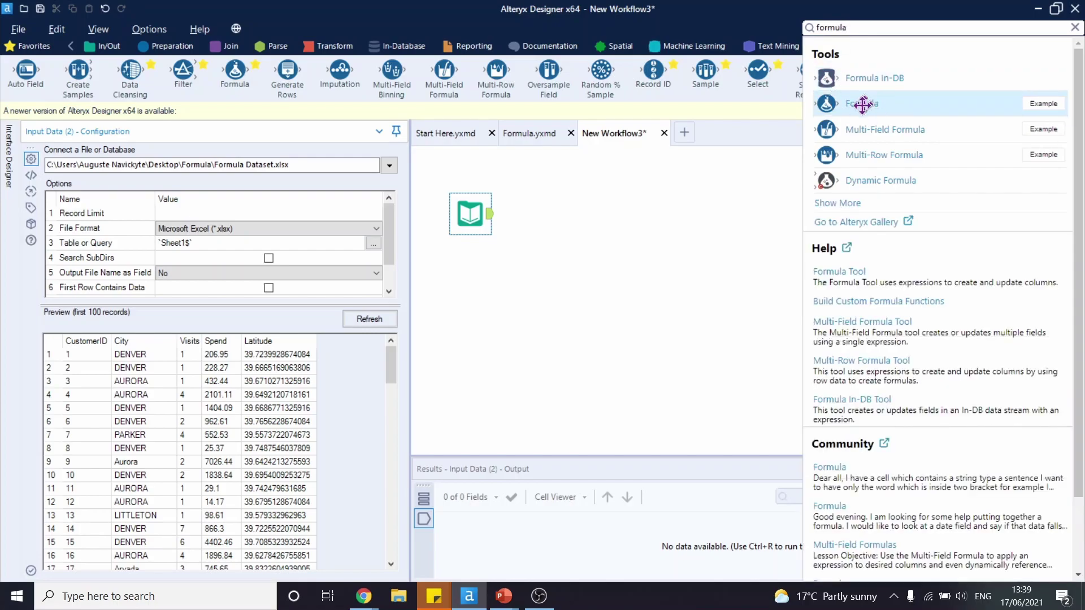
# Step: Add a Formula tool creating 'Static Column' set to "HELLO", run, and review the results
pyautogui.moveTo(861, 103); pyautogui.dragTo(554, 214)
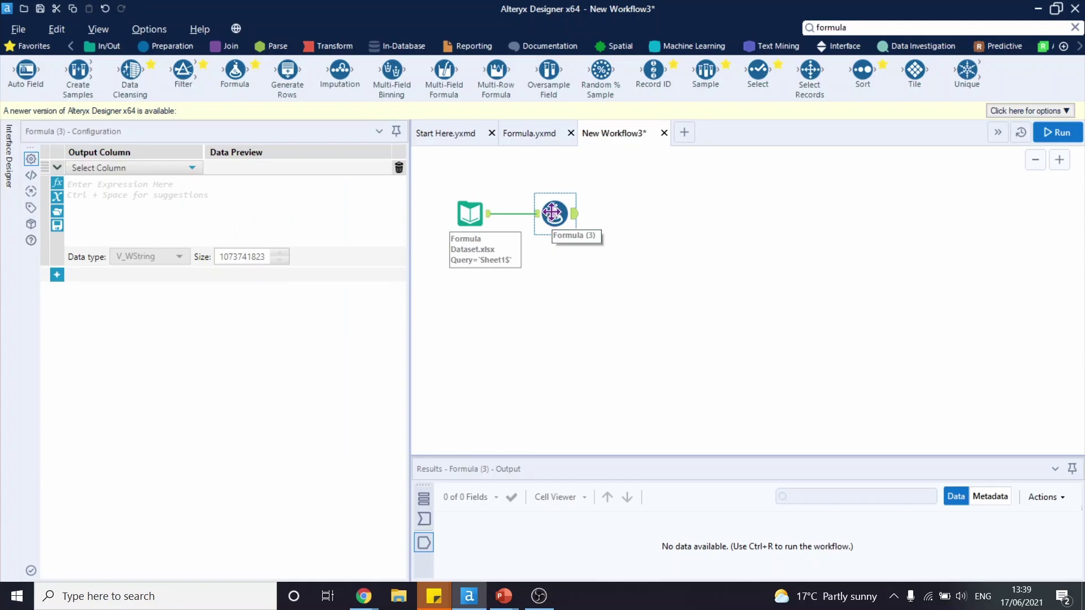
pyautogui.click(116, 168)
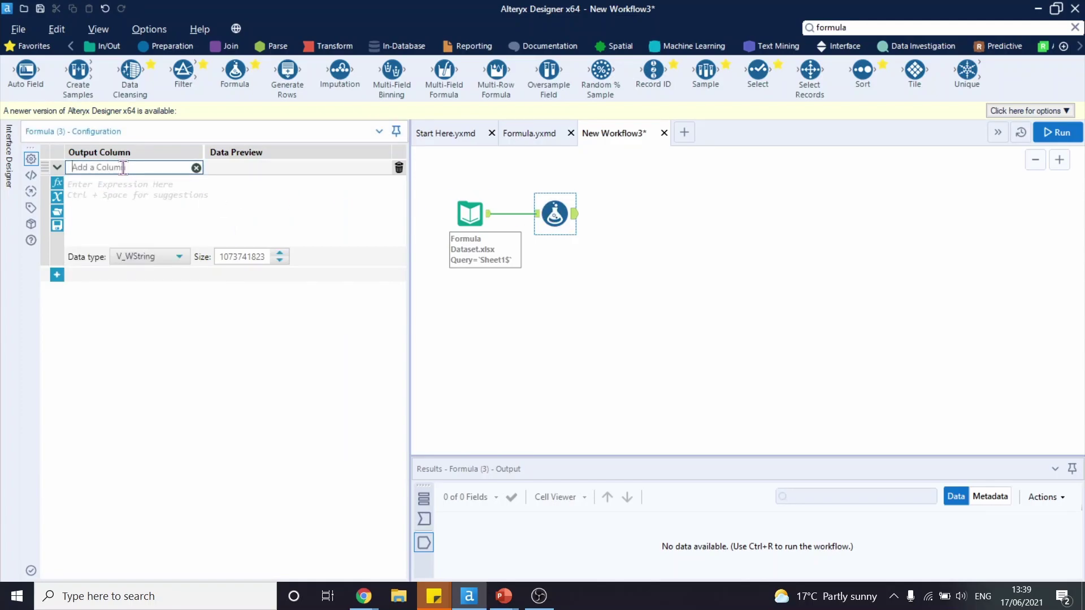
pyautogui.write('Static Column')
pyautogui.click(122, 182)
pyautogui.write('"')
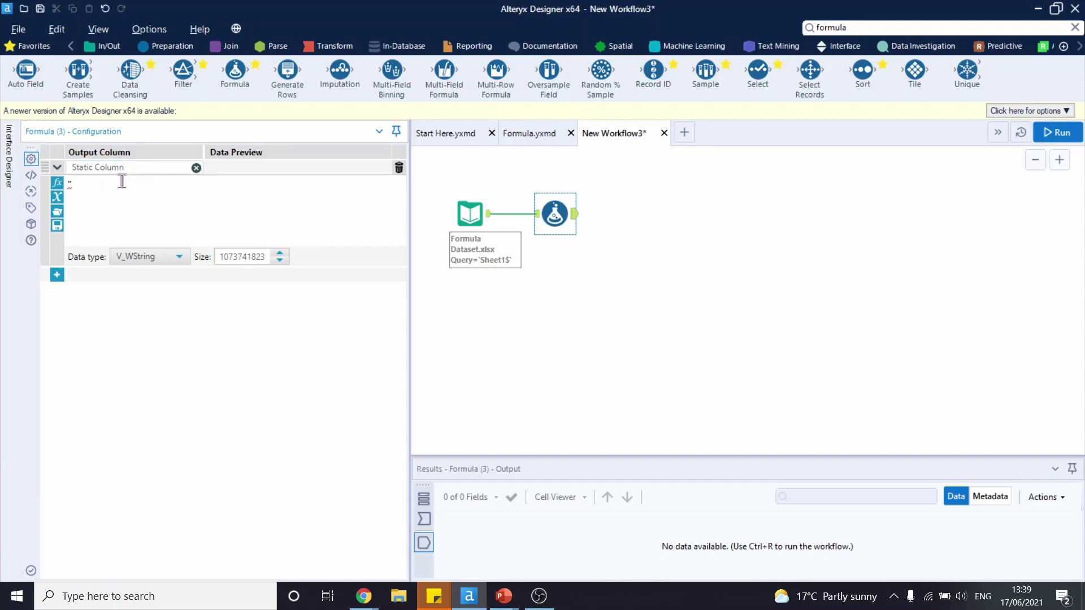
pyautogui.write('HELLO"')
pyautogui.click(1062, 131)
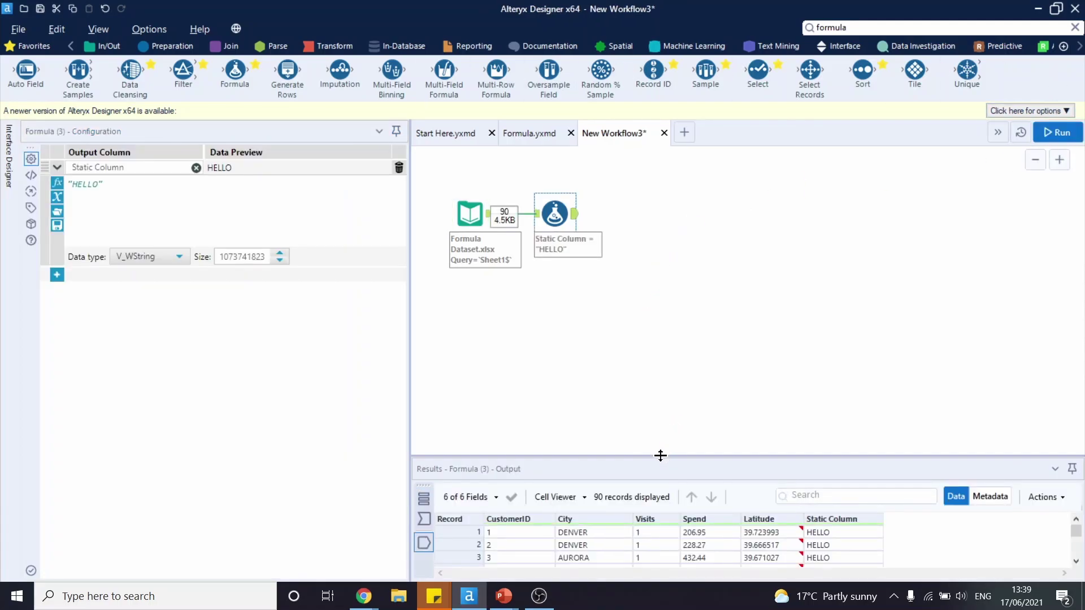
pyautogui.moveTo(660, 455); pyautogui.dragTo(663, 291)
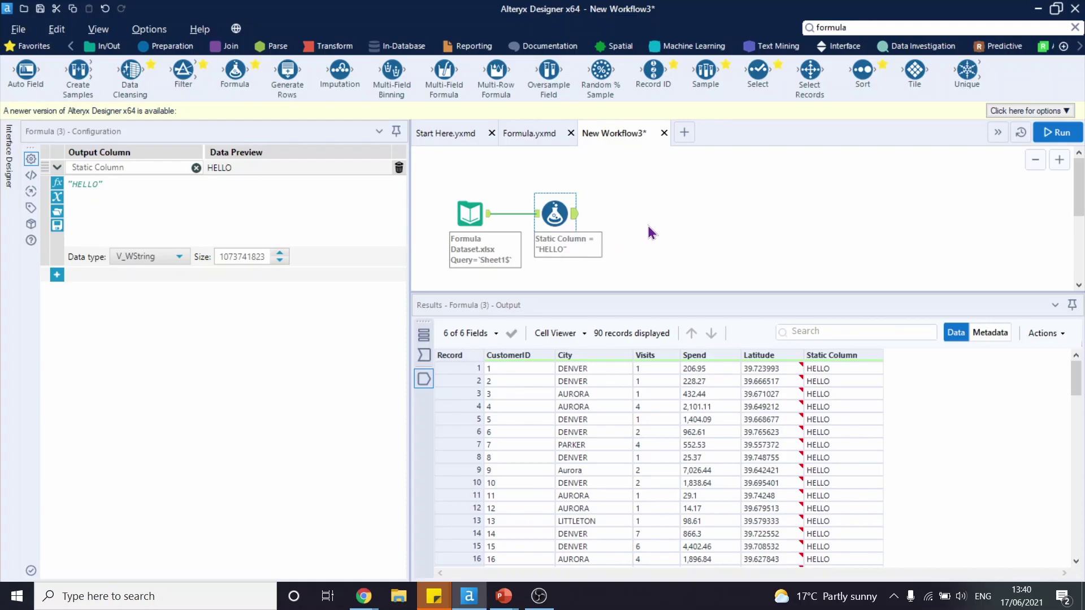
# Step: Add a second Formula tool fed by the input with a new 'Visit / no visit' column
pyautogui.moveTo(896, 291); pyautogui.dragTo(848, 409)
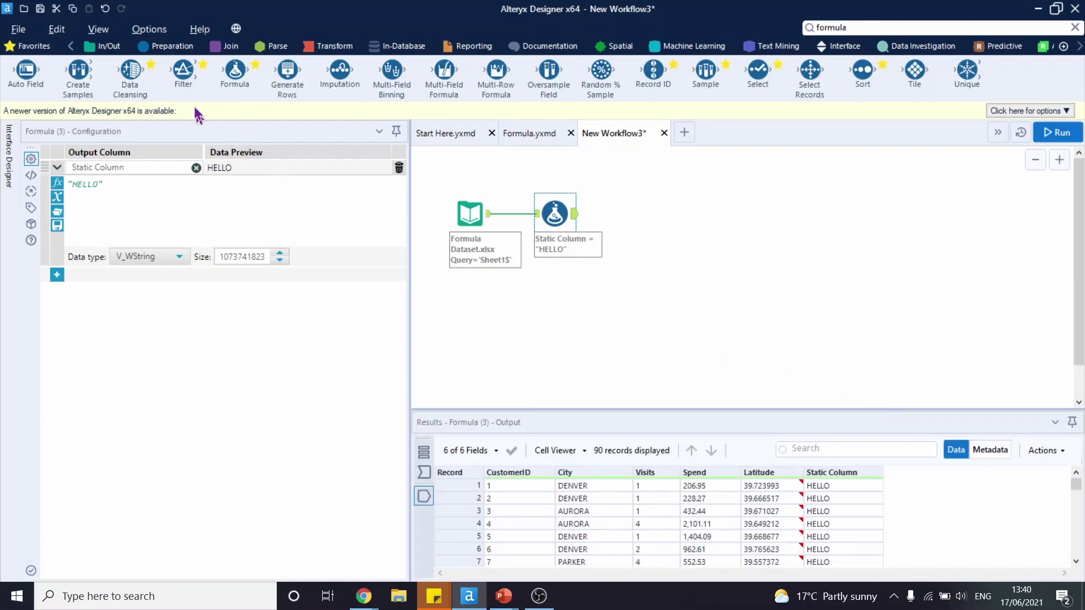
pyautogui.moveTo(234, 73); pyautogui.dragTo(559, 277)
pyautogui.moveTo(490, 214); pyautogui.dragTo(541, 277)
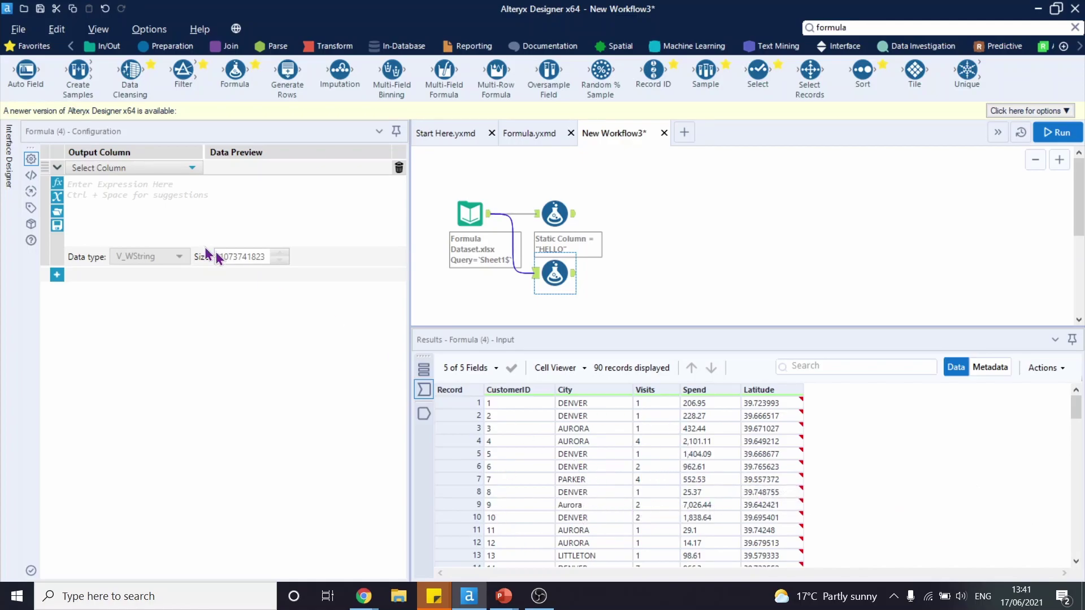
pyautogui.click(130, 168)
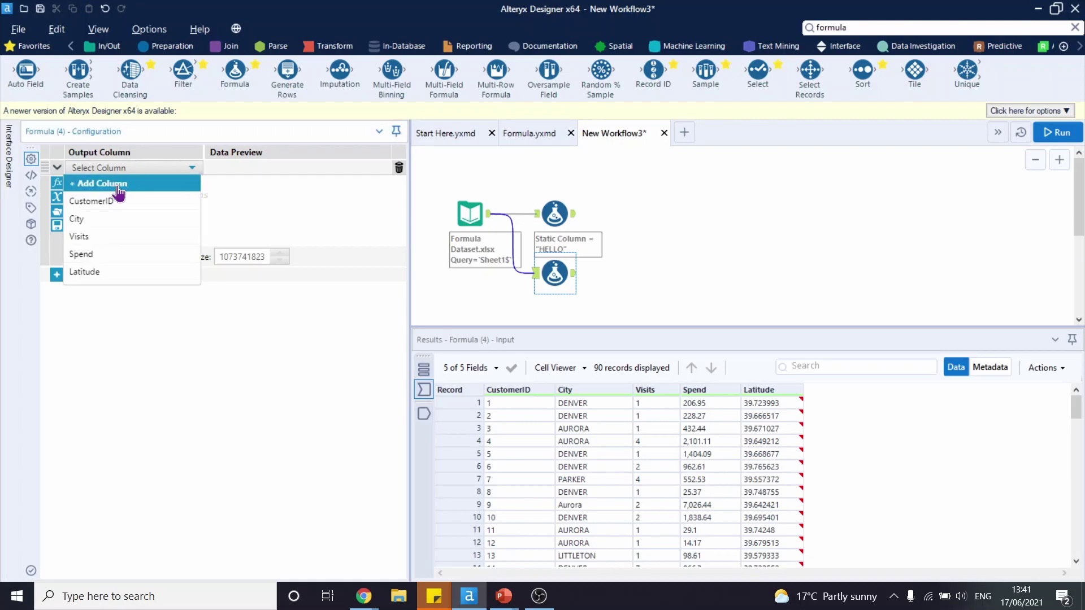
pyautogui.click(116, 184)
pyautogui.write('Visit / no visit')
# Step: Write the expression If [City]="Aurora" Then "Visit" Else "No visit" Endif
pyautogui.click(110, 190)
pyautogui.write('If cit')
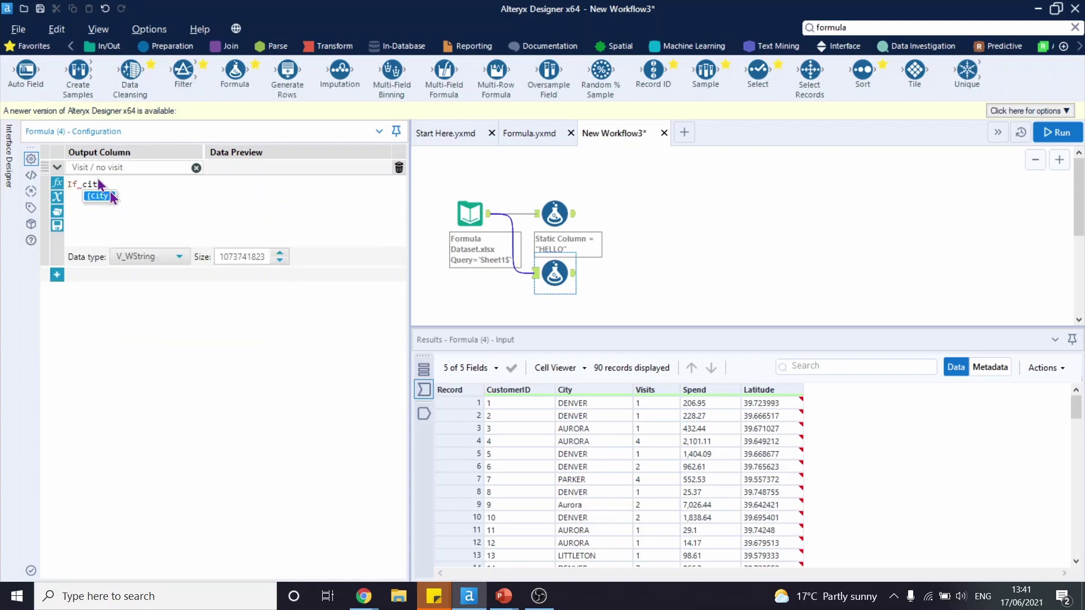
pyautogui.click(107, 196)
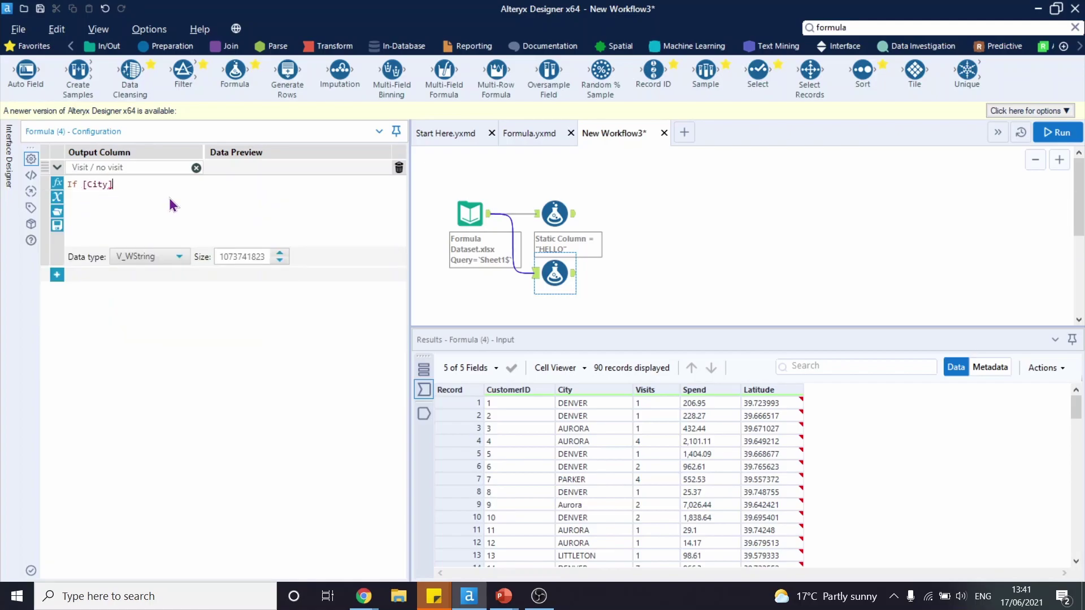
pyautogui.write('="Aurora"')
pyautogui.press('Return')
pyautogui.write('Then "Visit"')
pyautogui.press('Return')
pyautogui.write('Else "No visit"')
pyautogui.press('Return')
pyautogui.write('Endif')
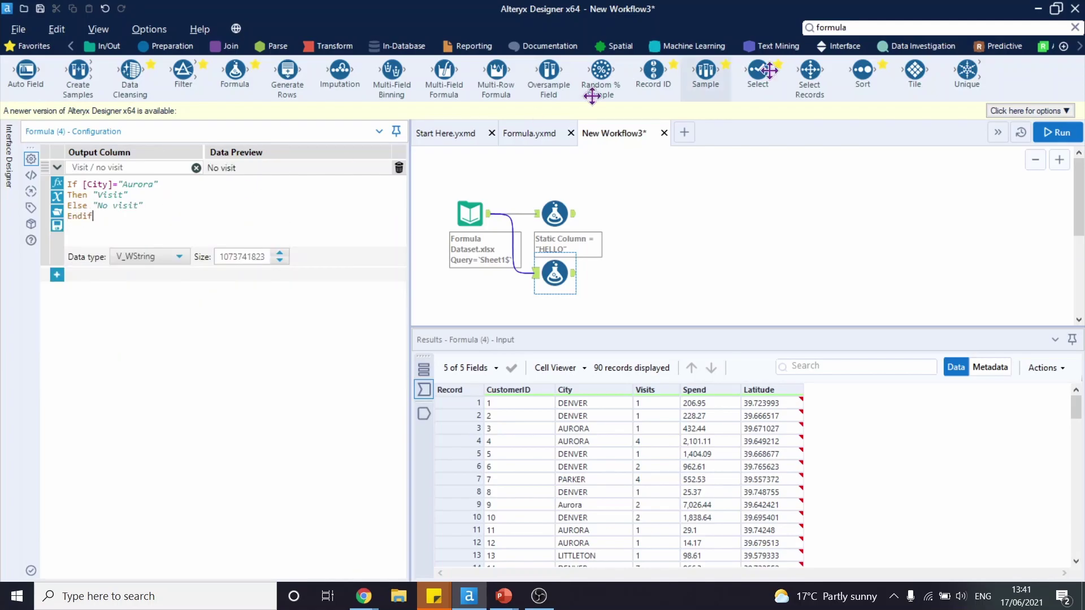
# Step: Run the workflow and view the Visit / no visit Formula step's output
pyautogui.click(1060, 140)
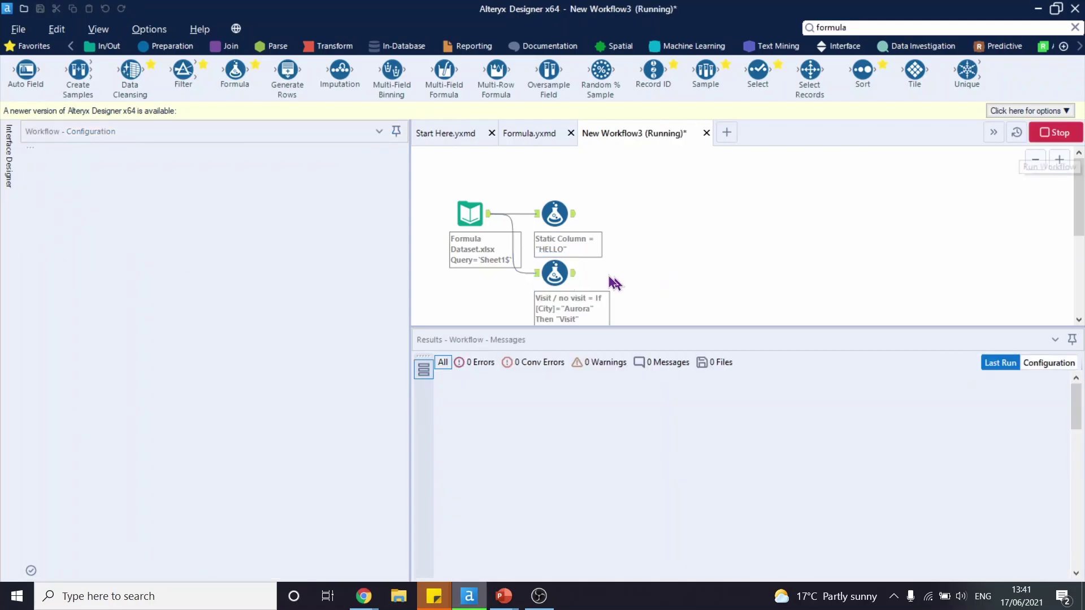
pyautogui.click(575, 277)
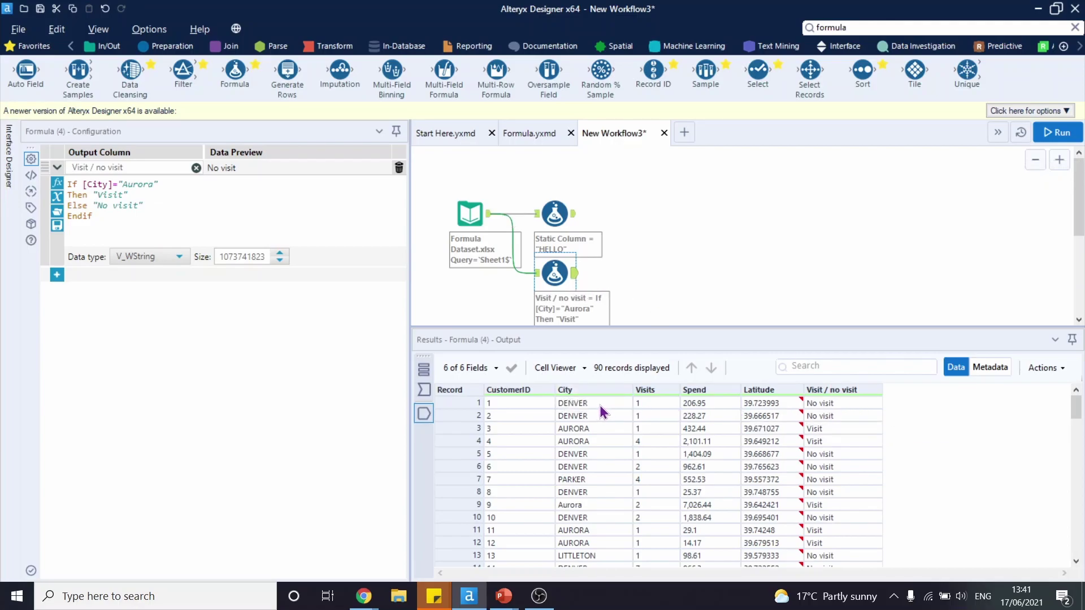
pyautogui.click(846, 411)
# Step: Add a third Formula tool connected to the input with a new 'Titlecase City' column
pyautogui.moveTo(703, 327); pyautogui.dragTo(702, 465)
pyautogui.moveTo(235, 71); pyautogui.dragTo(558, 311)
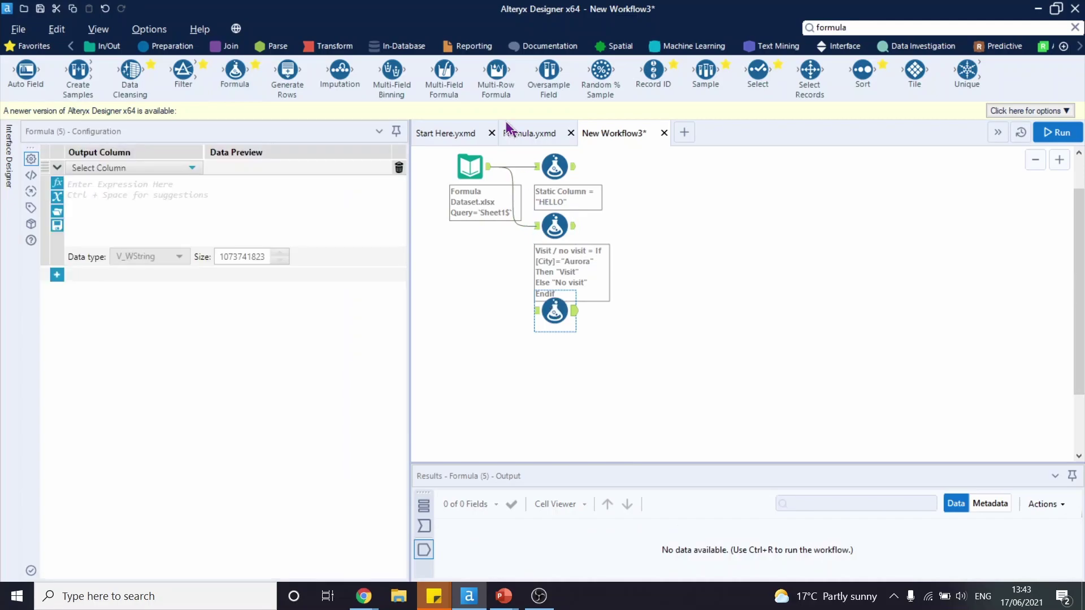
pyautogui.moveTo(489, 167); pyautogui.dragTo(547, 312)
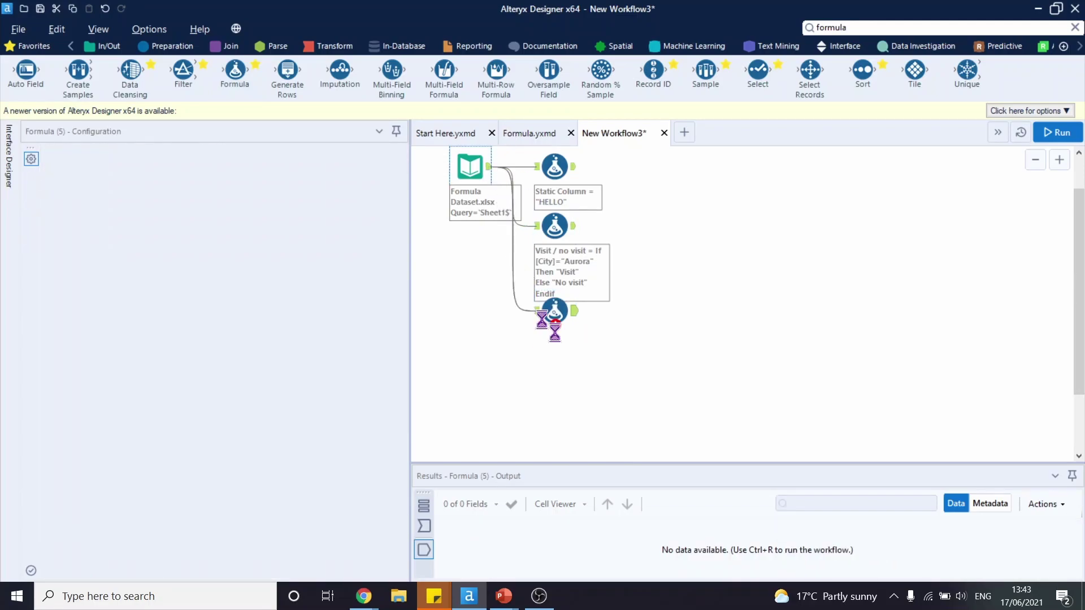
pyautogui.click(127, 169)
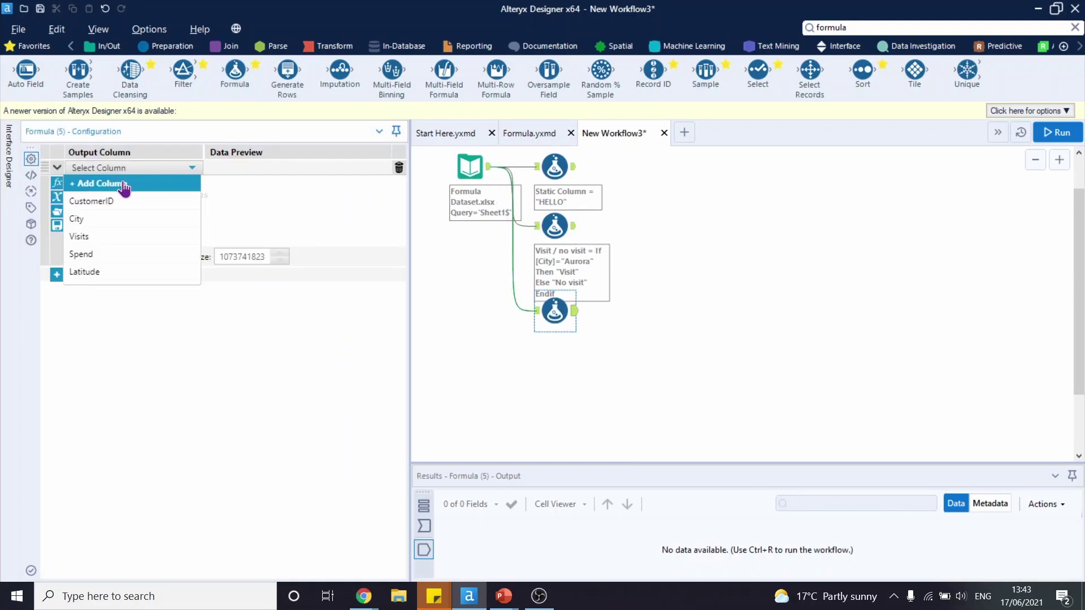
pyautogui.click(124, 187)
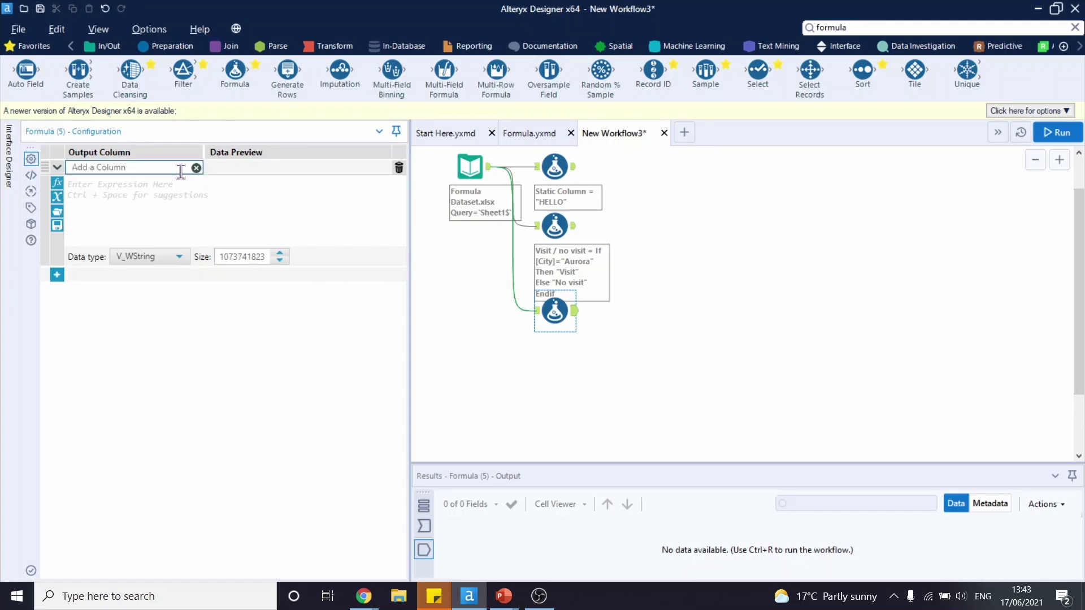
pyautogui.write('Titlecase City')
pyautogui.click(535, 310)
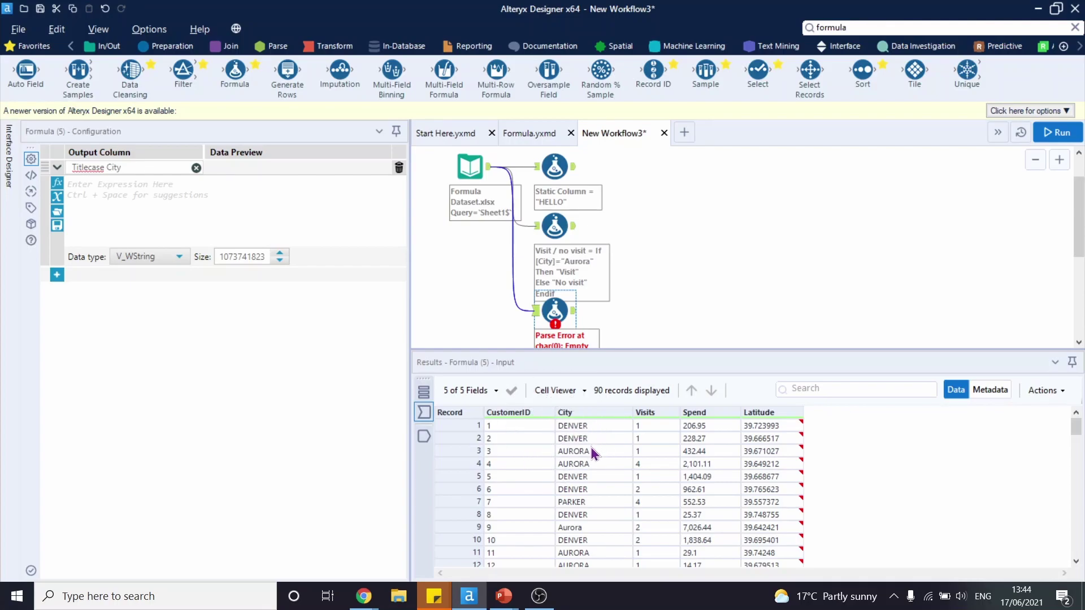
# Step: Set the Titlecase City expression to TitleCase([City])
pyautogui.scroll(-13, 593, 452)
pyautogui.scroll(13, 594, 454)
pyautogui.click(112, 190)
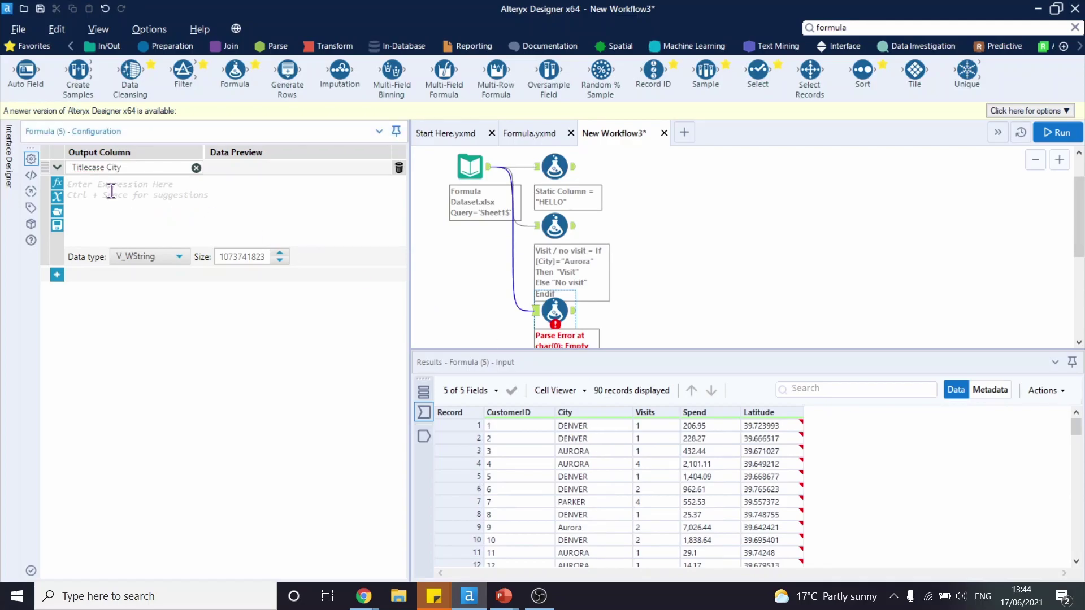
pyautogui.write('Tit')
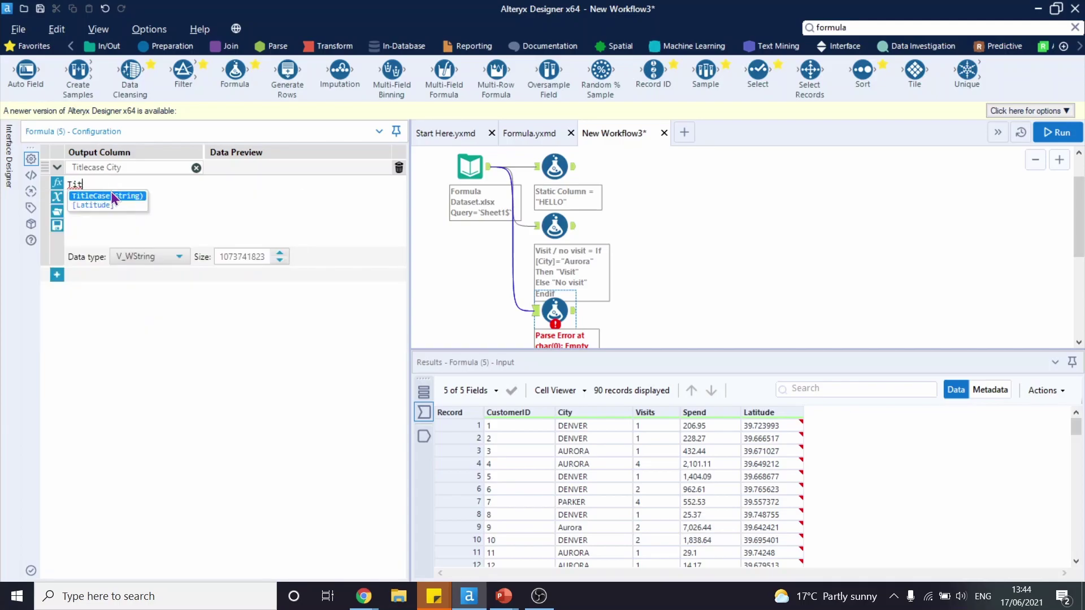
pyautogui.doubleClick(111, 193)
pyautogui.write('City')
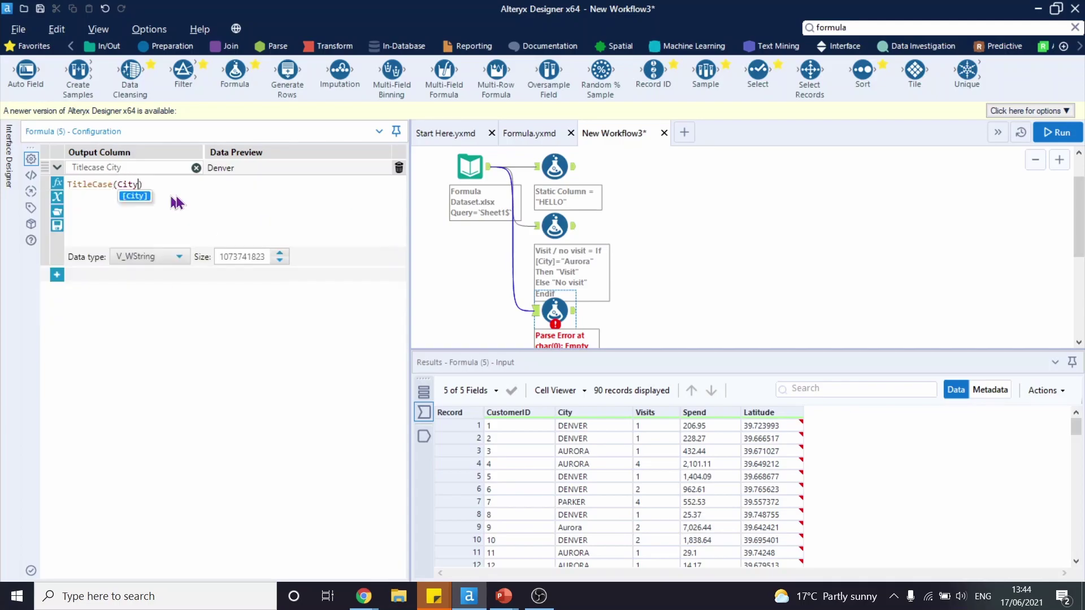
pyautogui.click(136, 197)
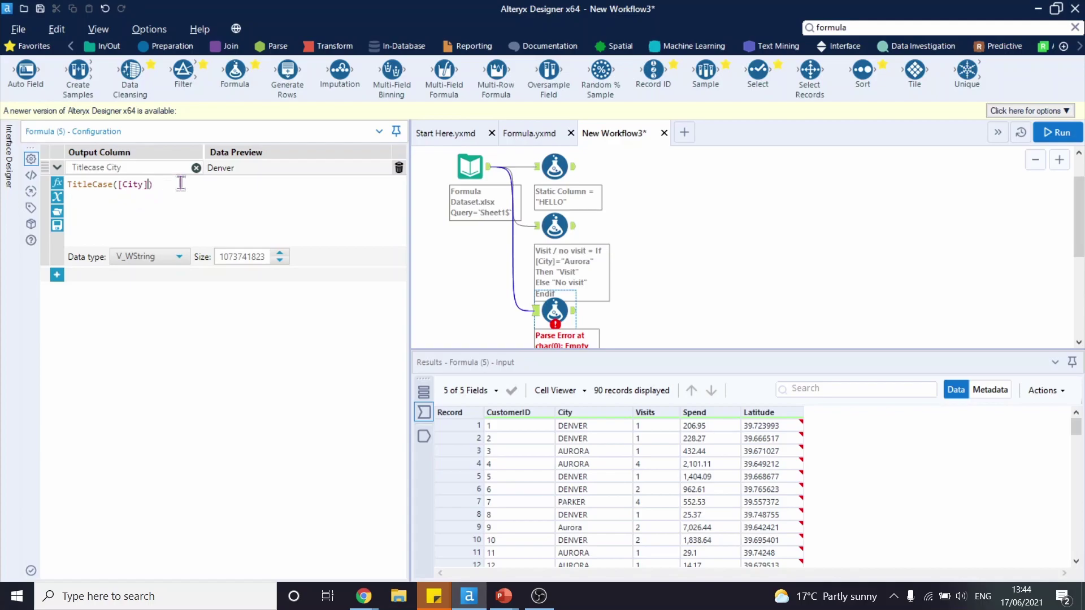
# Step: Run the workflow and check the Titlecase City column in the Formula (5) results
pyautogui.click(1056, 132)
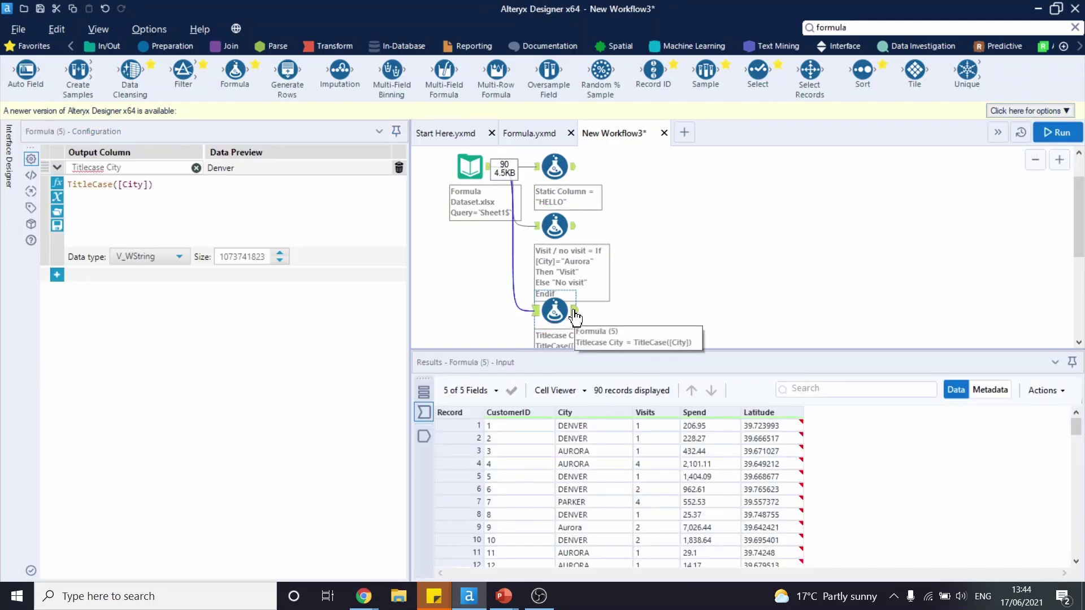
pyautogui.click(575, 318)
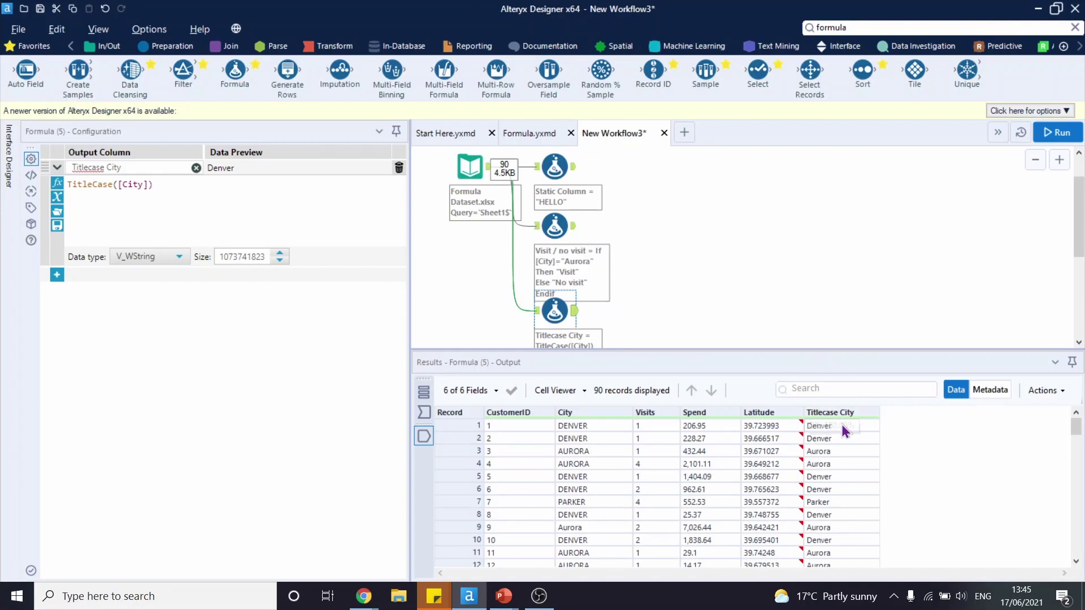
pyautogui.scroll(-20, 842, 435)
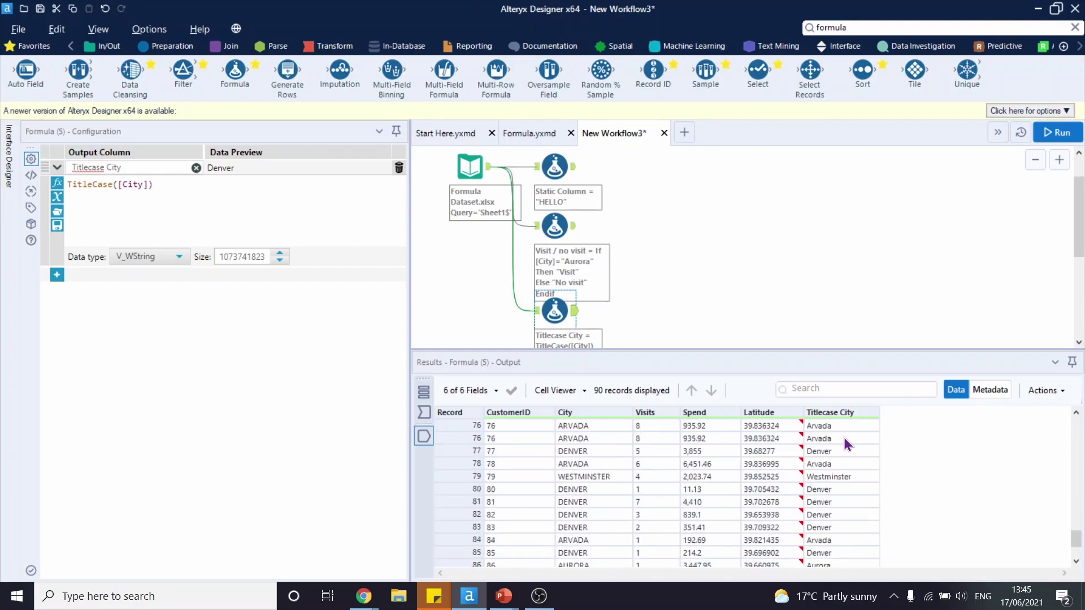
pyautogui.scroll(20, 843, 437)
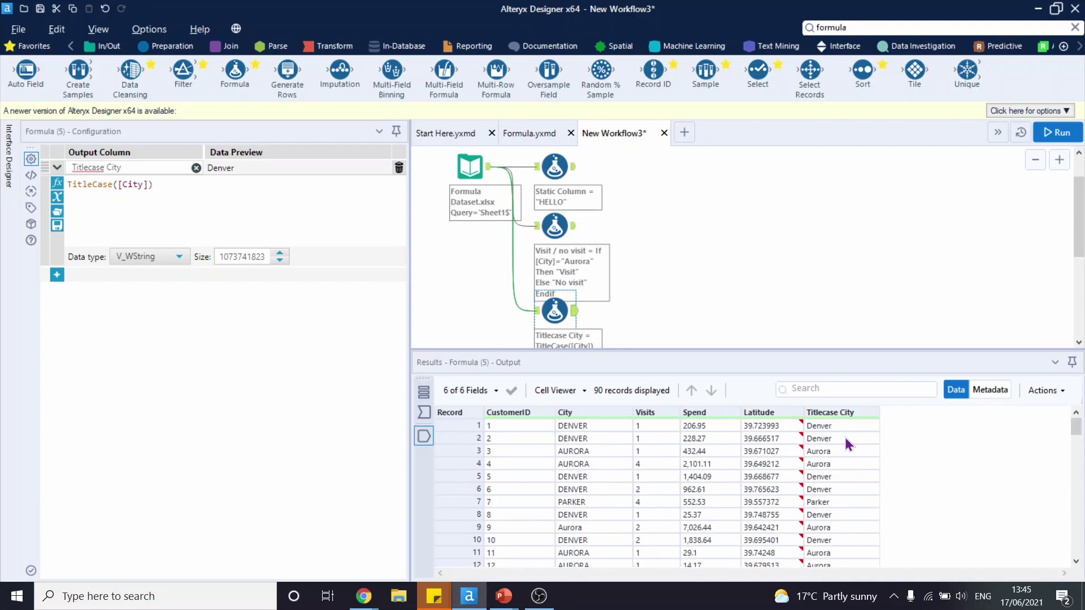
pyautogui.scroll(-2, 622, 260)
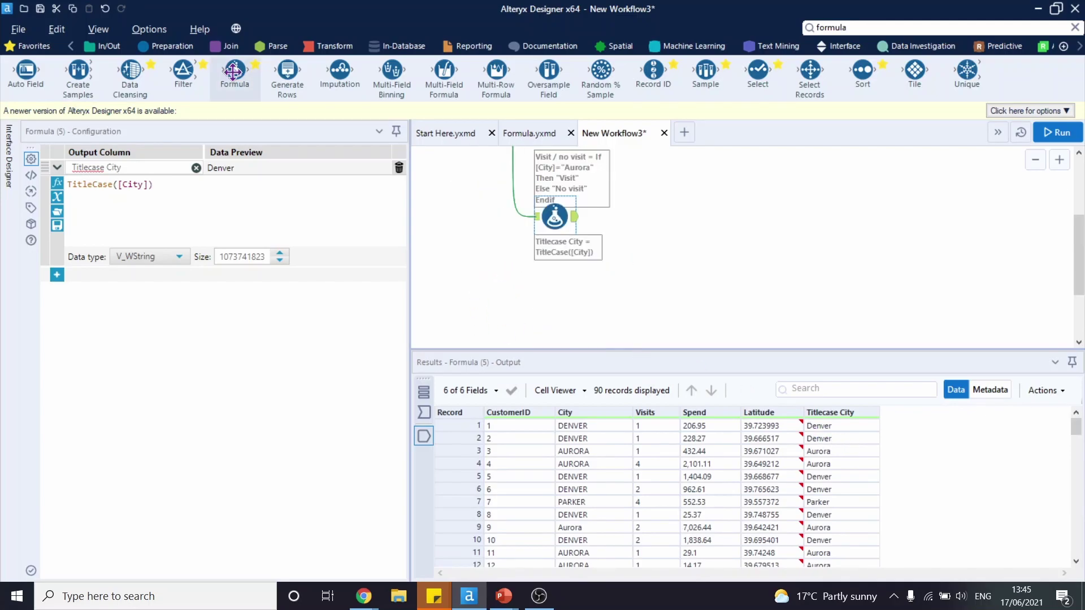
# Step: Add a fourth Formula tool from the input that overwrites City with TitleCase([City])
pyautogui.moveTo(233, 71); pyautogui.dragTo(556, 278)
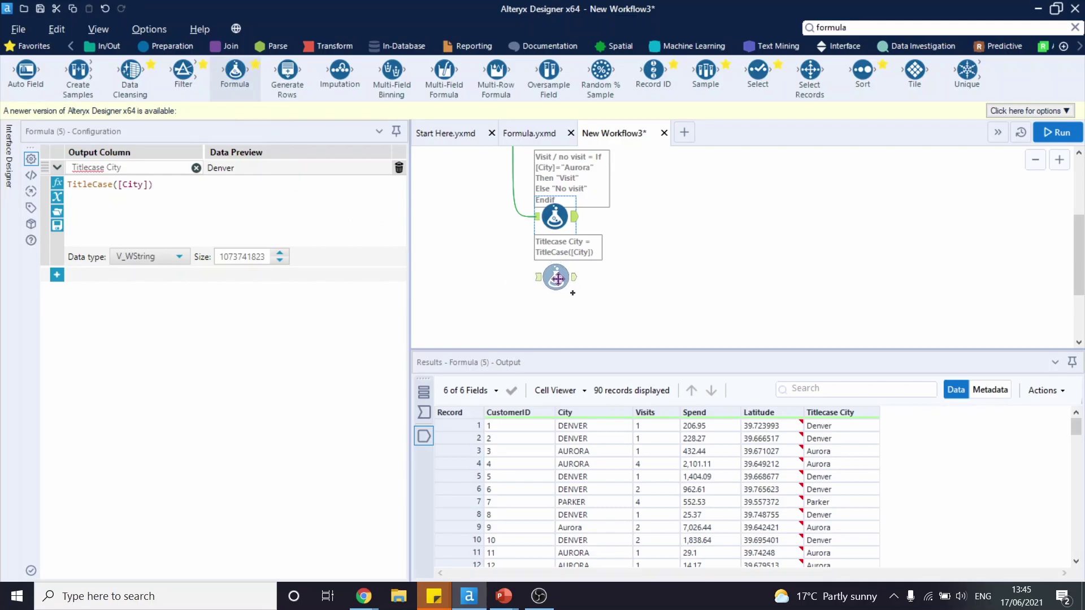
pyautogui.scroll(2, 510, 229)
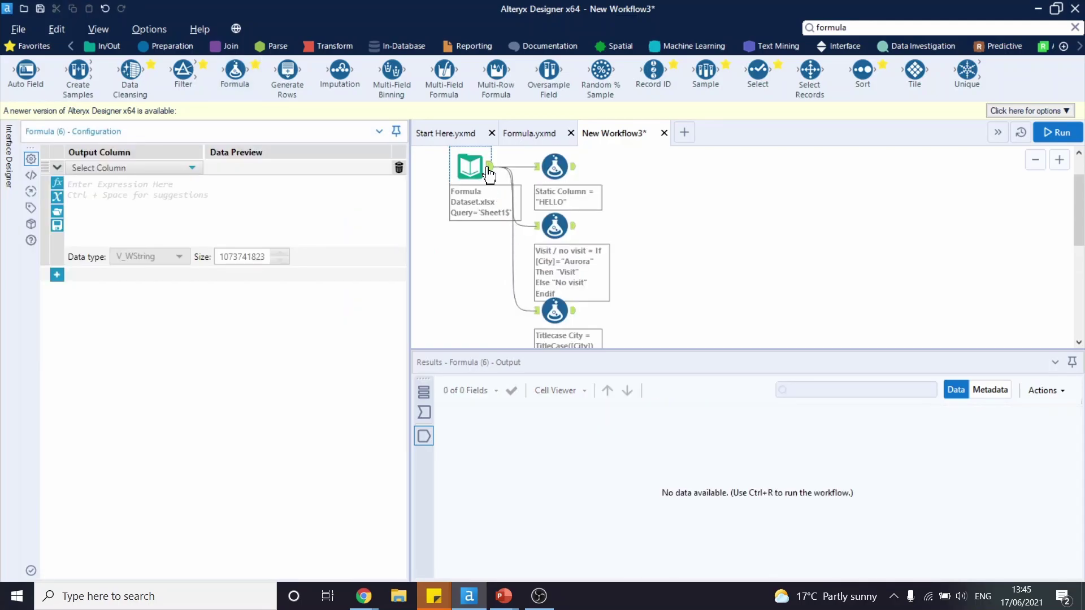
pyautogui.moveTo(489, 172); pyautogui.dragTo(539, 278)
pyautogui.click(180, 170)
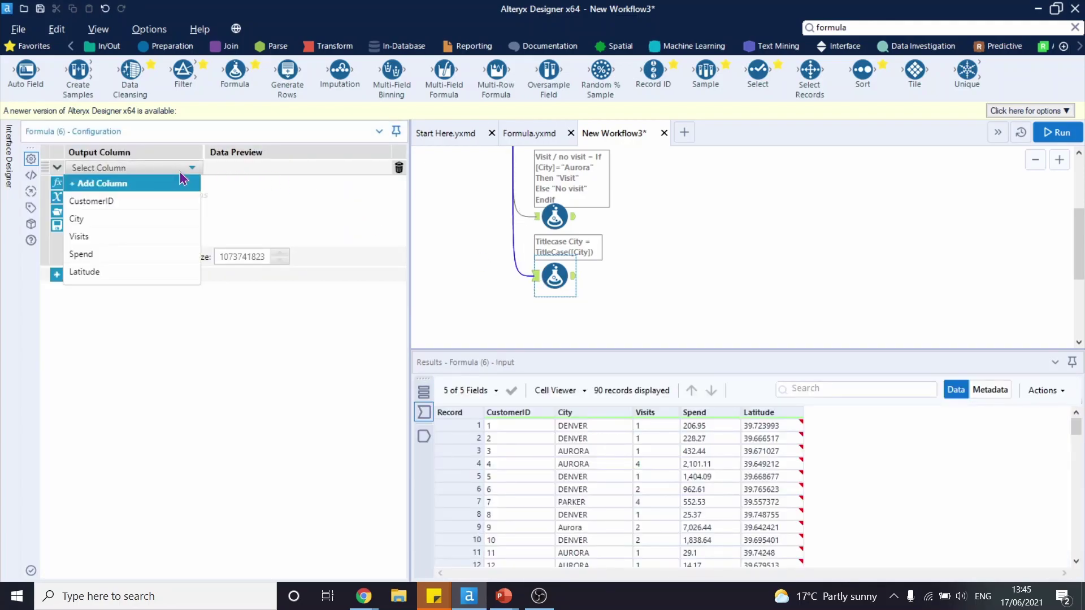
pyautogui.click(136, 193)
pyautogui.click(138, 219)
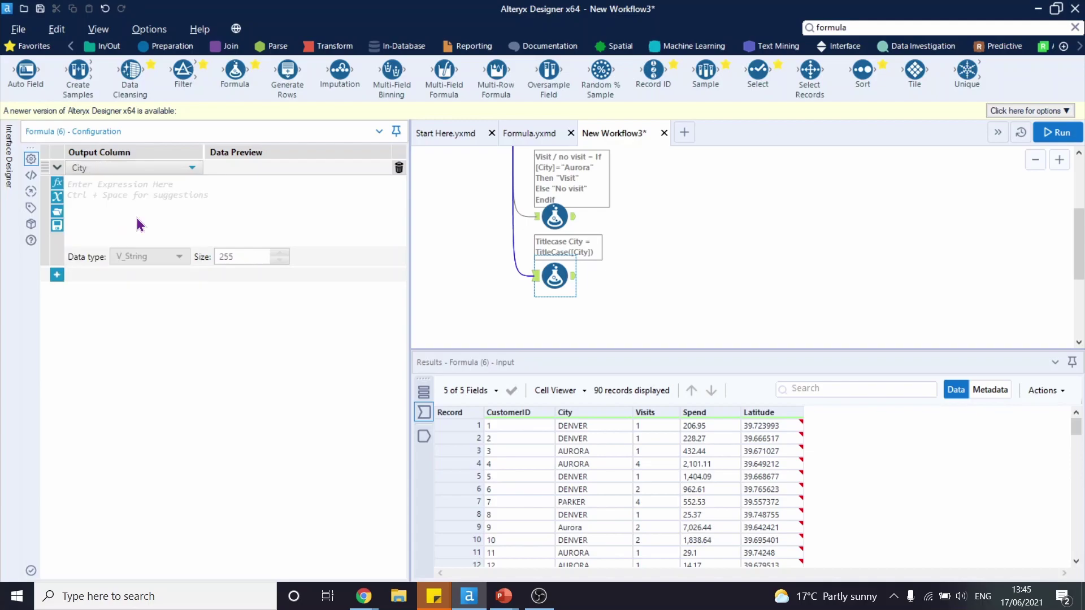
pyautogui.click(134, 184)
pyautogui.write('Title')
pyautogui.click(128, 193)
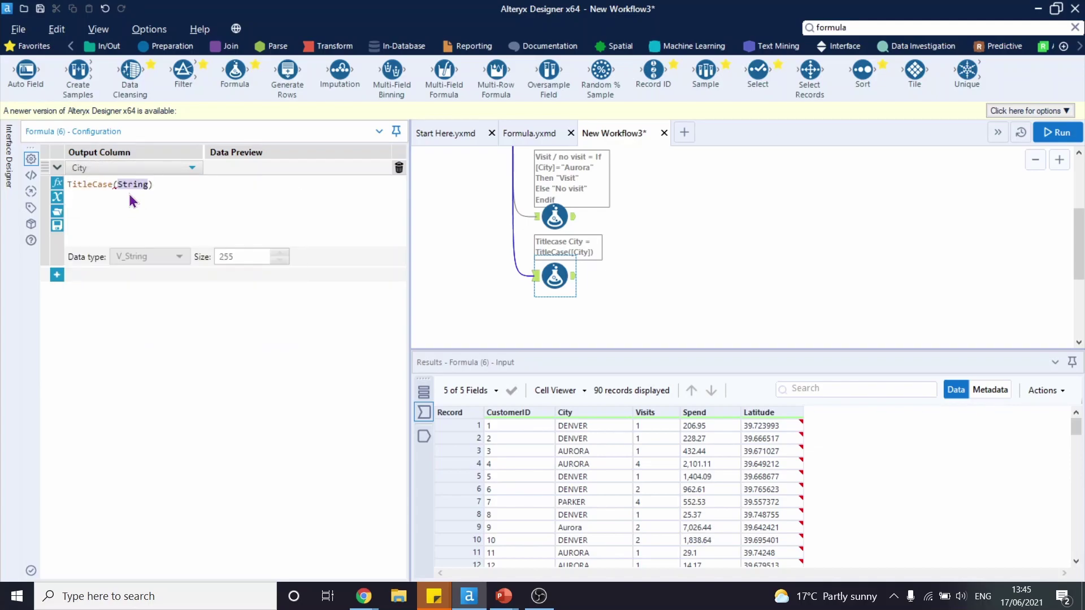
pyautogui.write('ci')
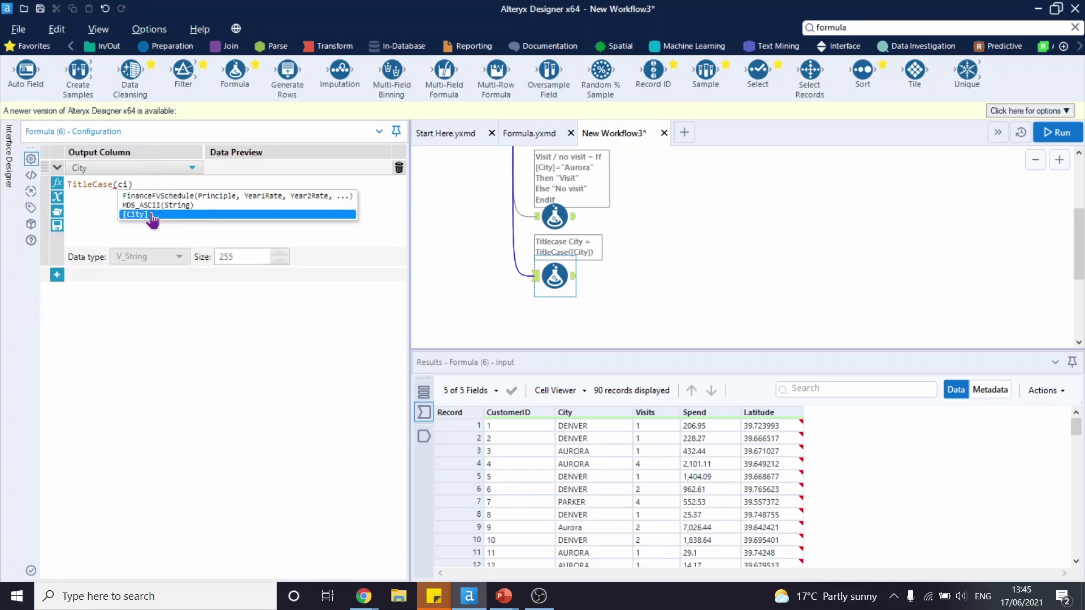
pyautogui.press('Return')
# Step: Run the workflow and check City now reads Denver, Aurora in title case
pyautogui.click(1055, 133)
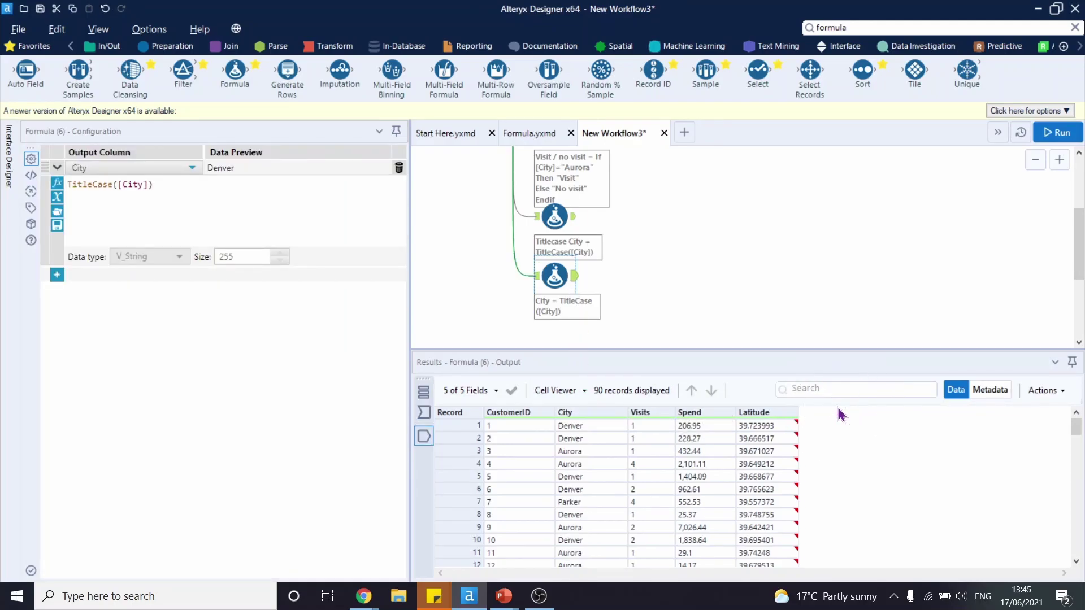
pyautogui.moveTo(599, 417)
pyautogui.scroll(-20, 588, 487)
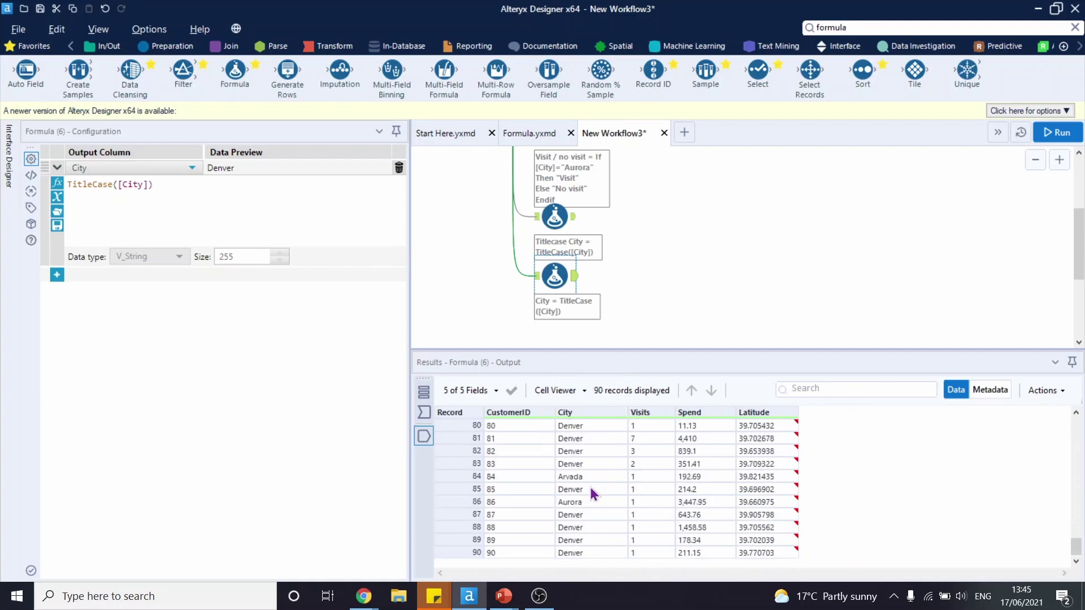
pyautogui.scroll(20, 592, 487)
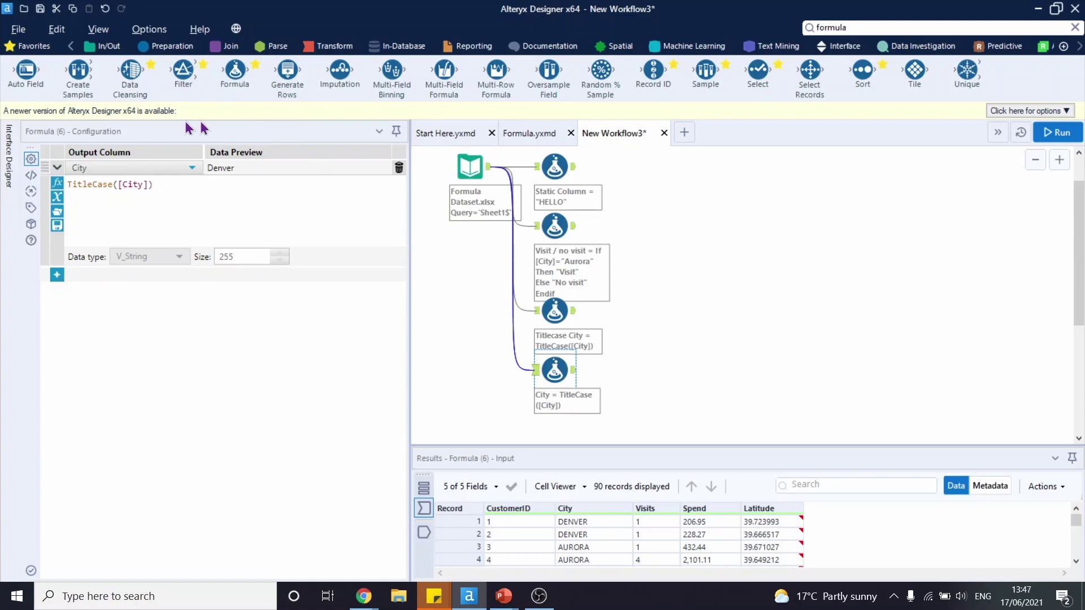
# Step: Add a 'Hello' column set to "Hello" to the City formula, removing the empty extra row
pyautogui.click(56, 275)
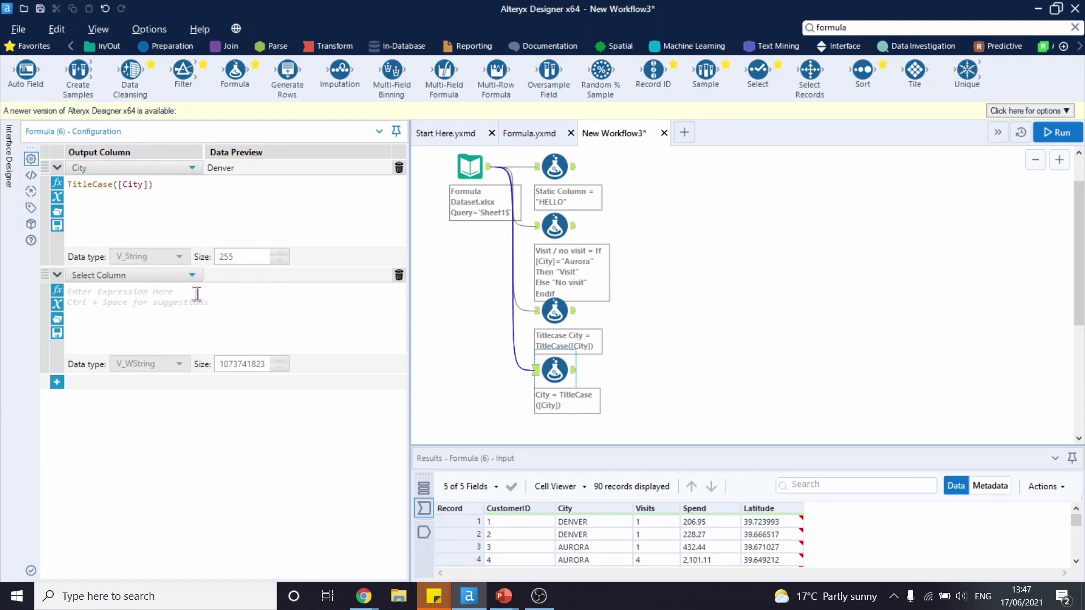
pyautogui.click(57, 383)
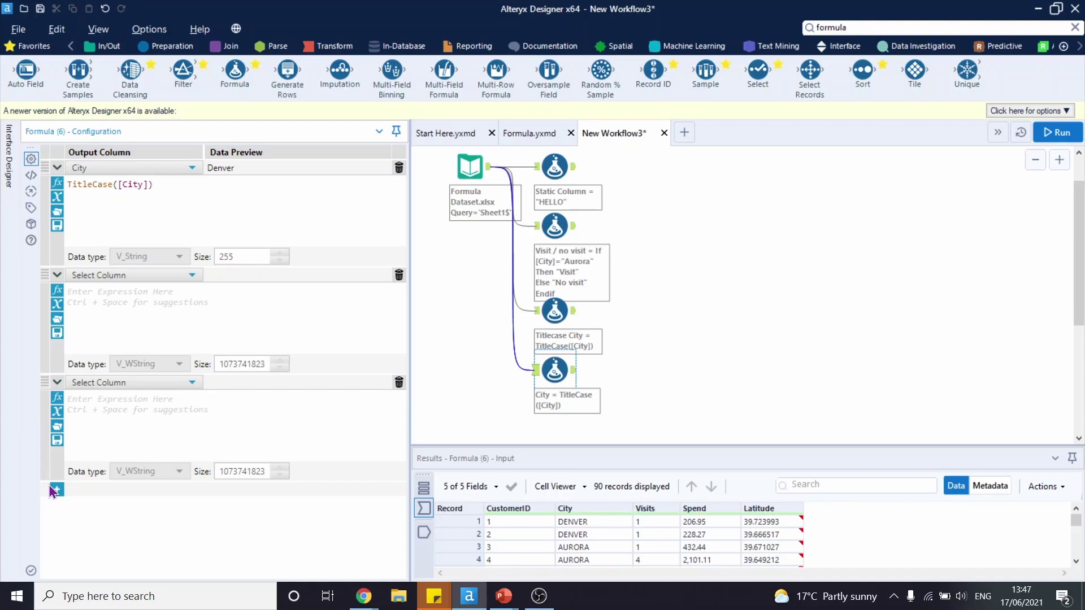
pyautogui.click(165, 276)
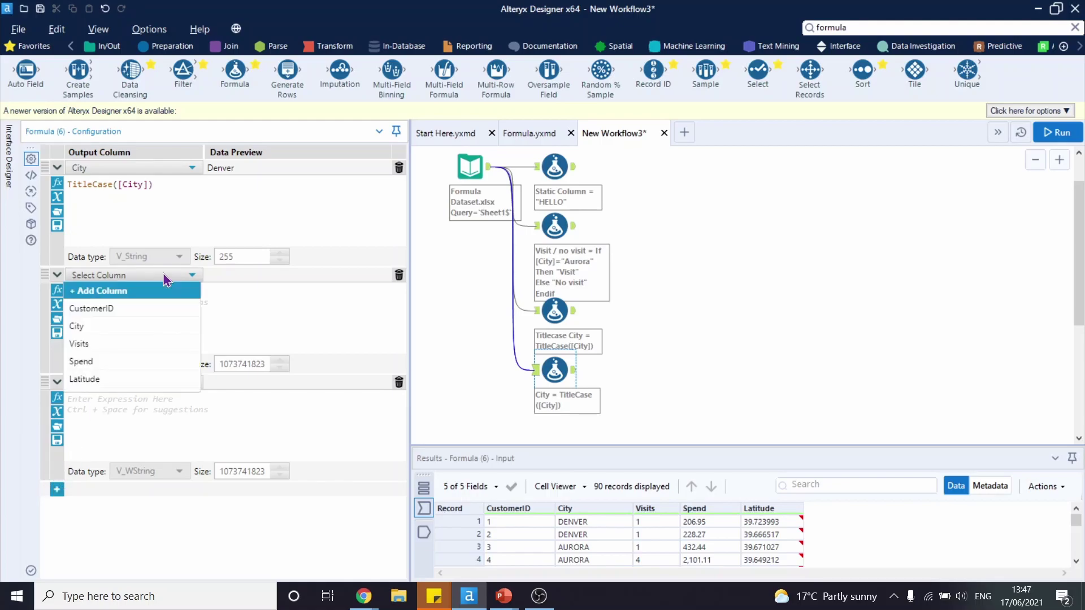
pyautogui.click(125, 293)
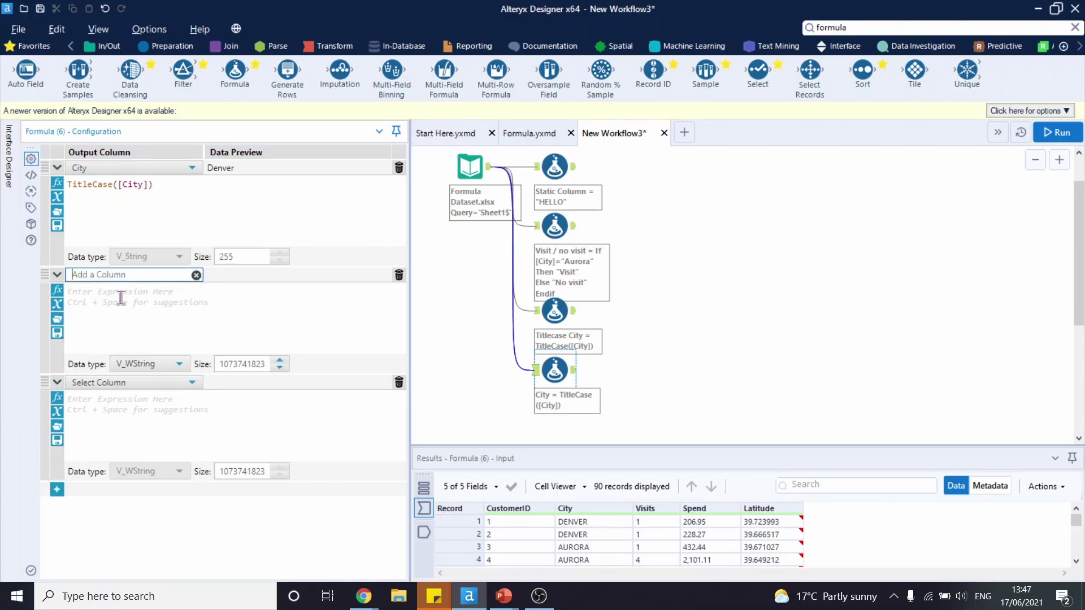
pyautogui.write('Hello')
pyautogui.click(123, 300)
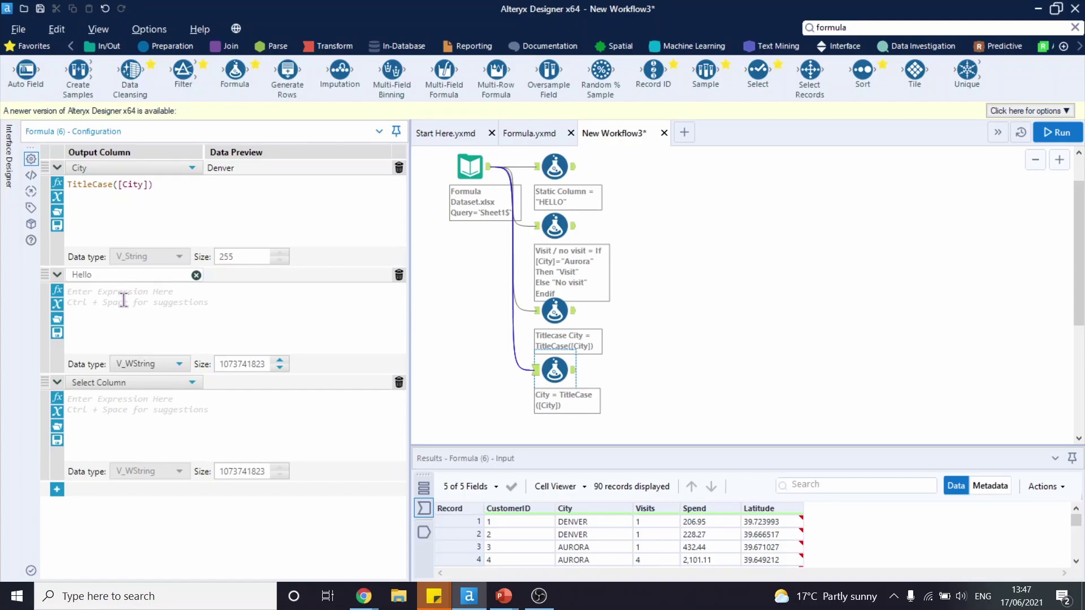
pyautogui.write('"Hello"')
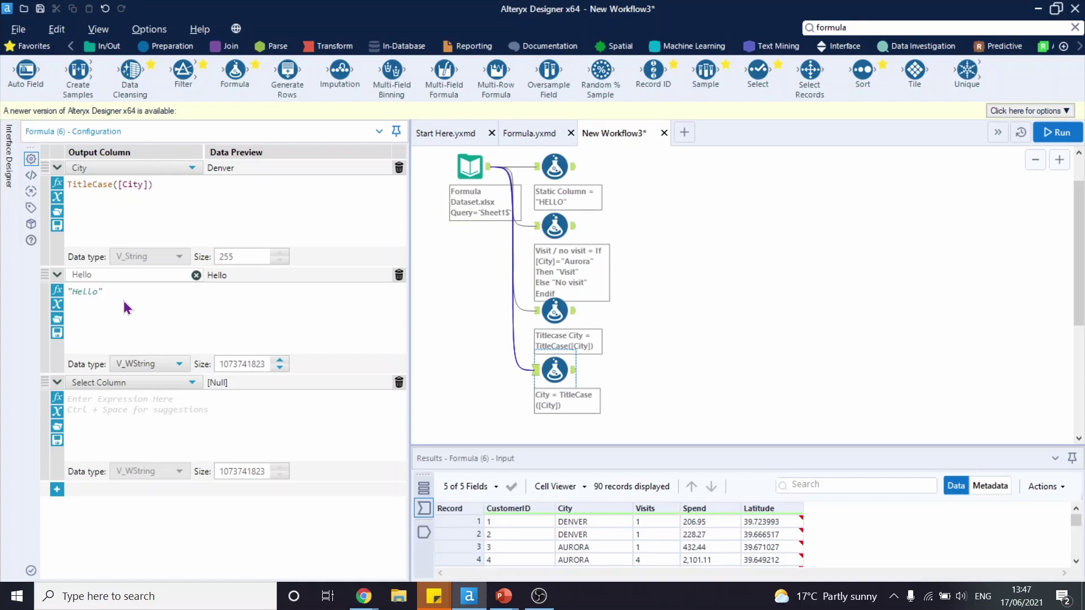
pyautogui.click(398, 383)
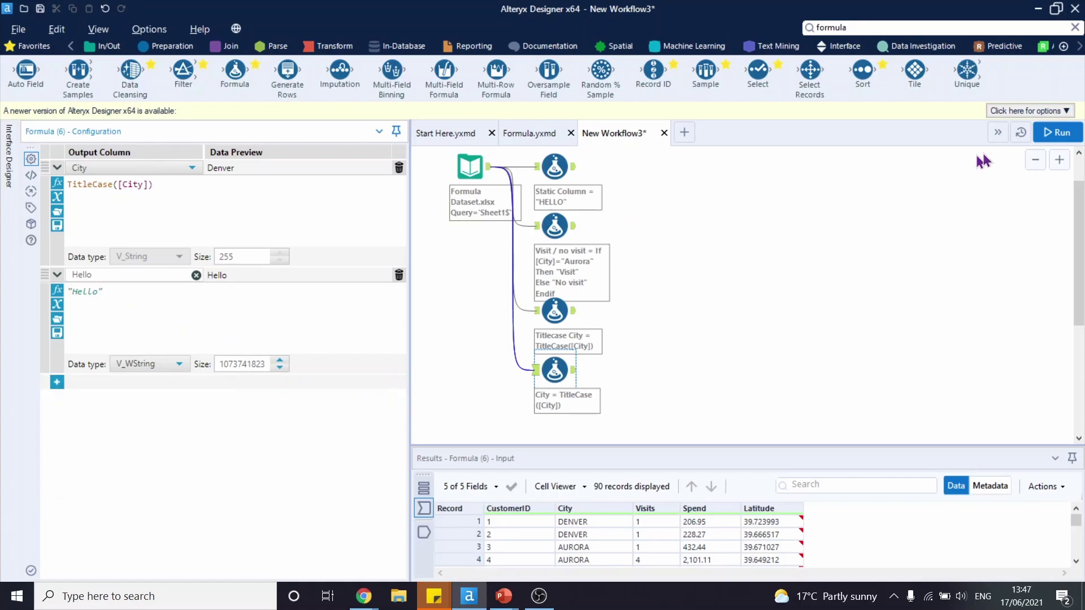
# Step: Run the workflow and view that formula step's 6-field output
pyautogui.click(1066, 134)
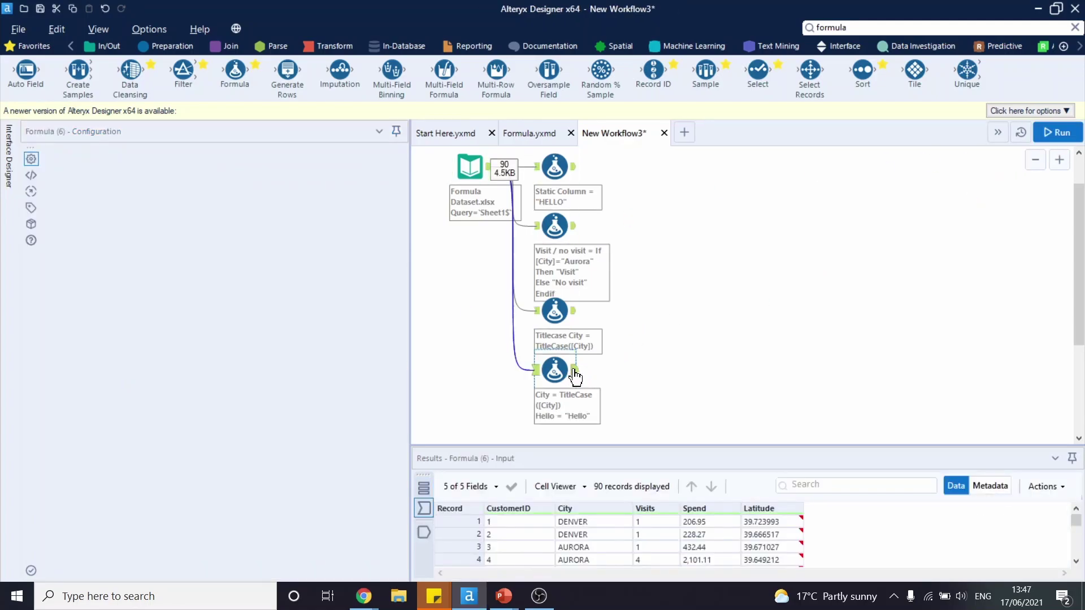
pyautogui.click(571, 373)
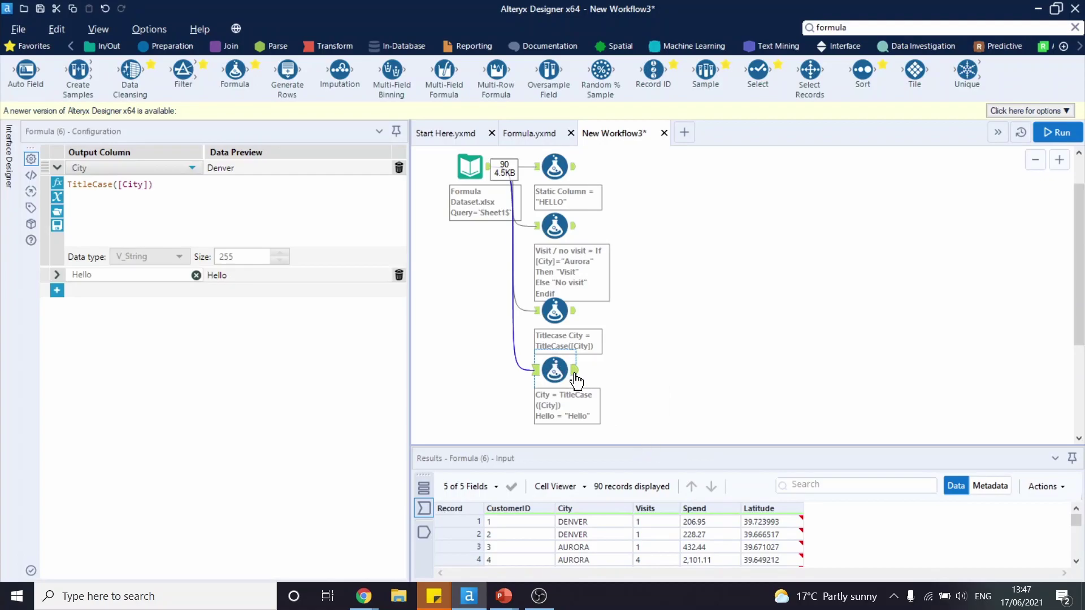
pyautogui.click(574, 371)
pyautogui.moveTo(598, 447); pyautogui.dragTo(596, 388)
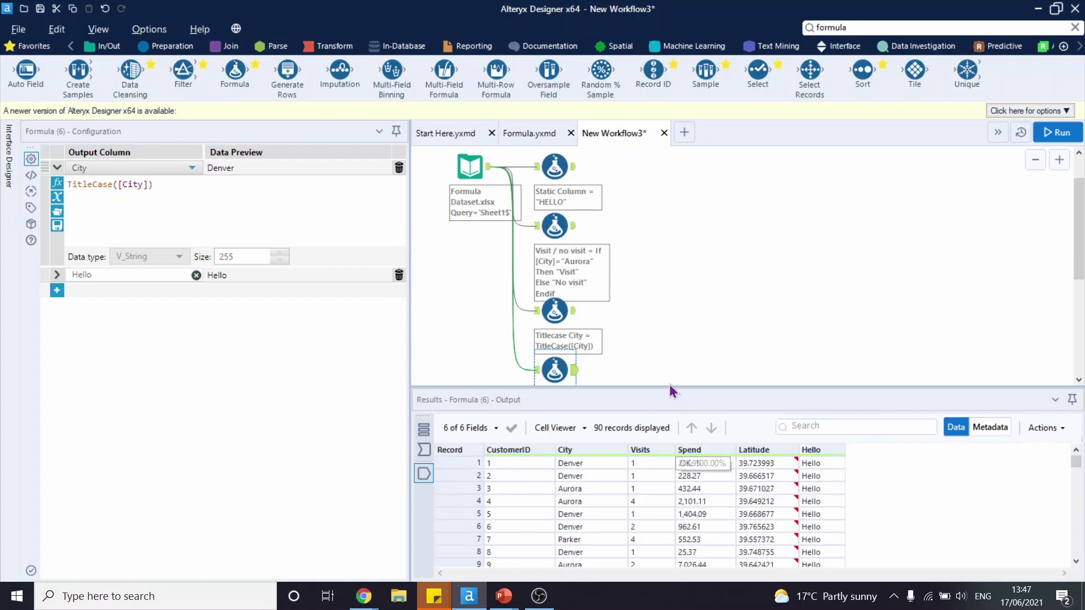
# Step: Add a fifth Formula tool fed by the input with a new 'Average Spend Per Visit' column
pyautogui.moveTo(673, 388); pyautogui.dragTo(672, 502)
pyautogui.moveTo(234, 70); pyautogui.dragTo(555, 438)
pyautogui.moveTo(490, 167); pyautogui.dragTo(537, 439)
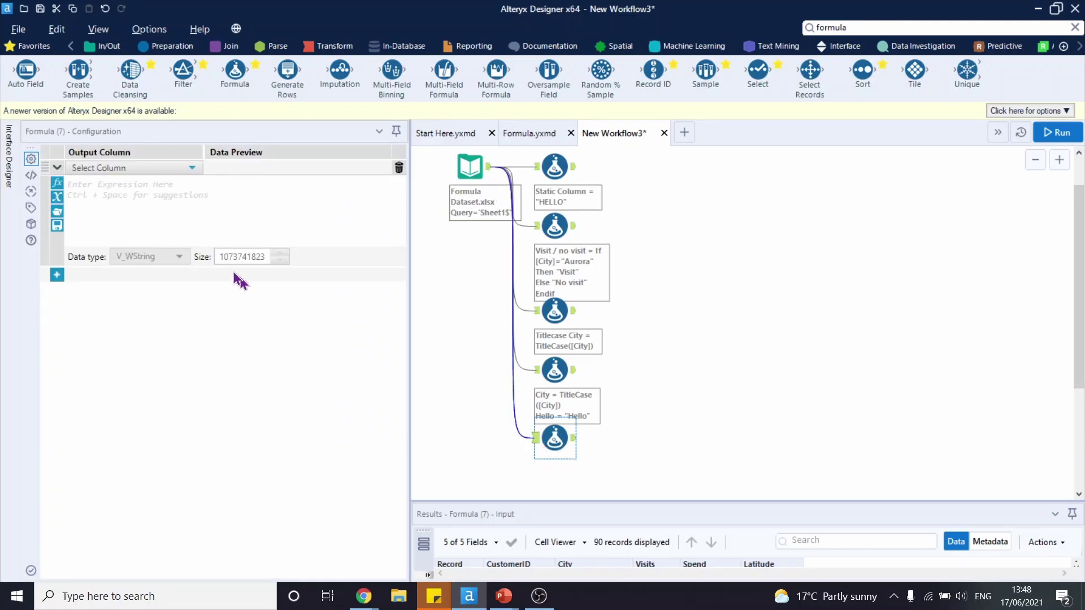
pyautogui.click(192, 169)
pyautogui.click(144, 182)
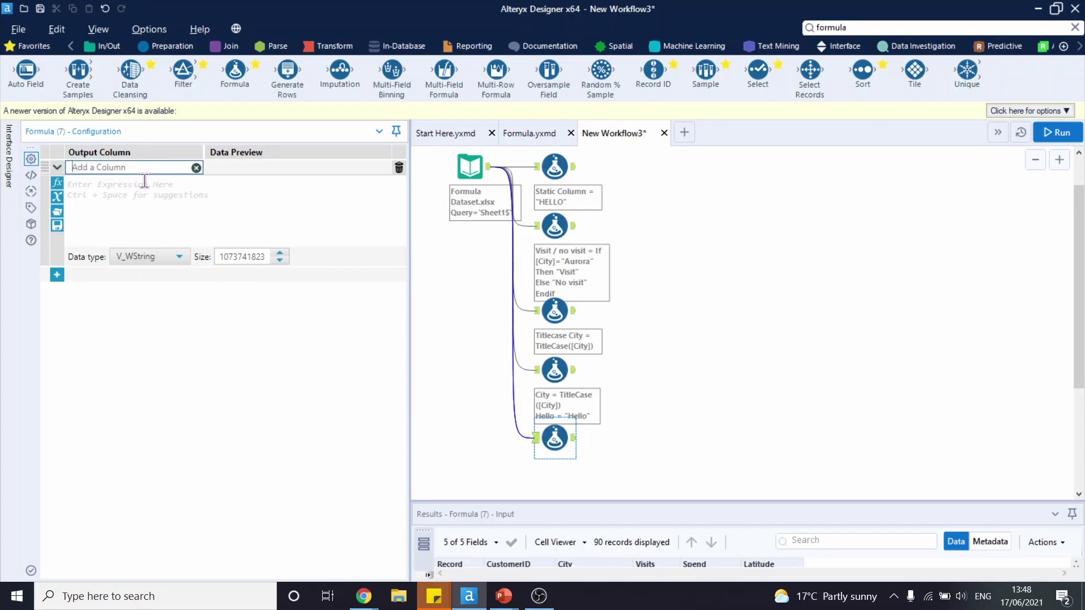
pyautogui.write('Average Spend Per Visit')
pyautogui.click(142, 182)
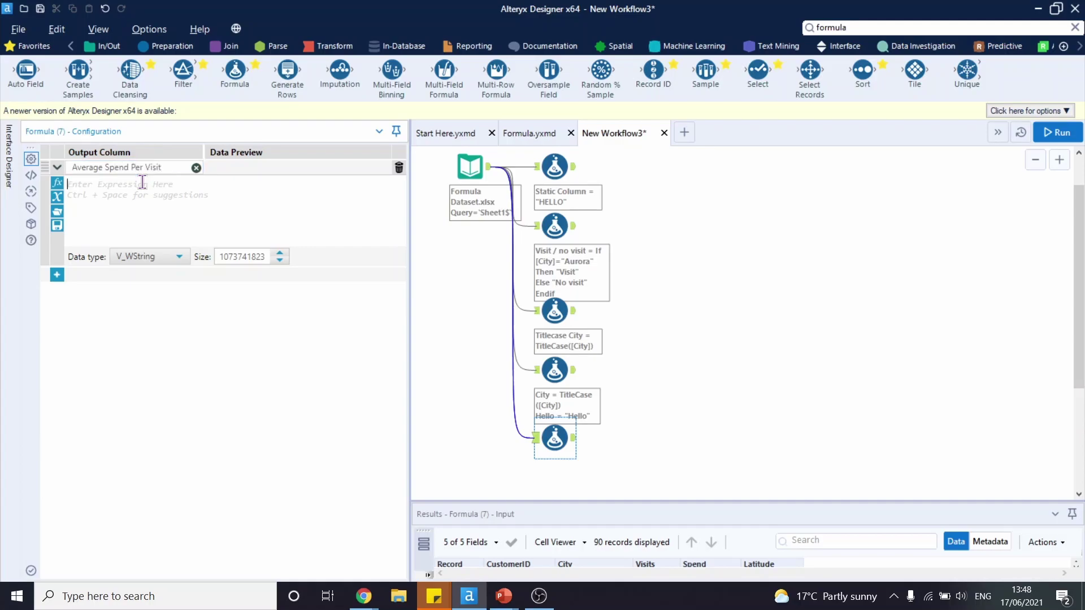
# Step: Set its expression to Average([Spend]/[Visits]) and run to view results like 206.95
pyautogui.write('Spend')
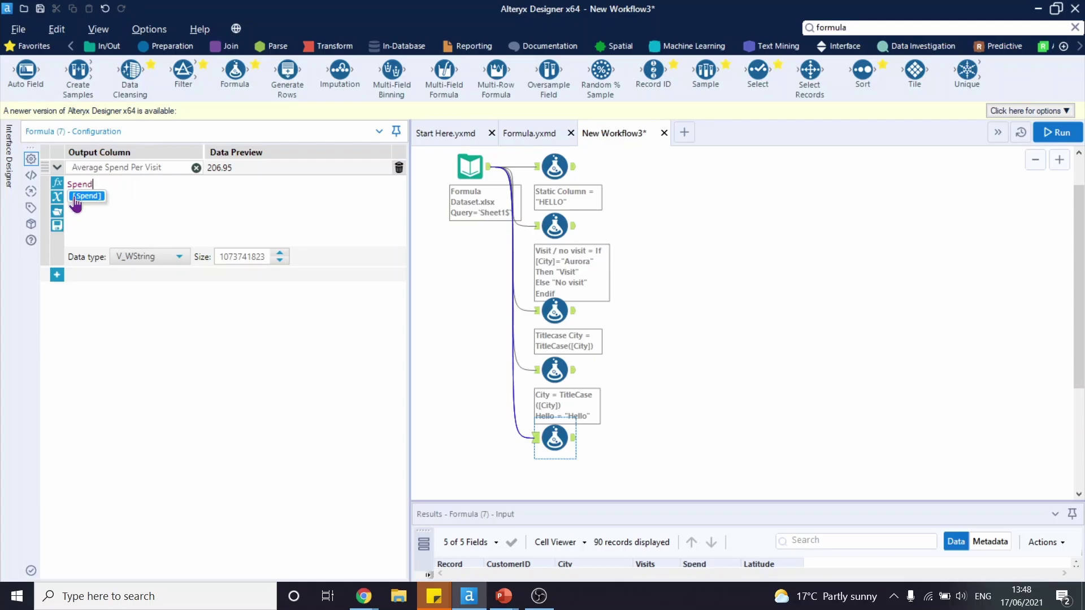
pyautogui.write(']/Visit')
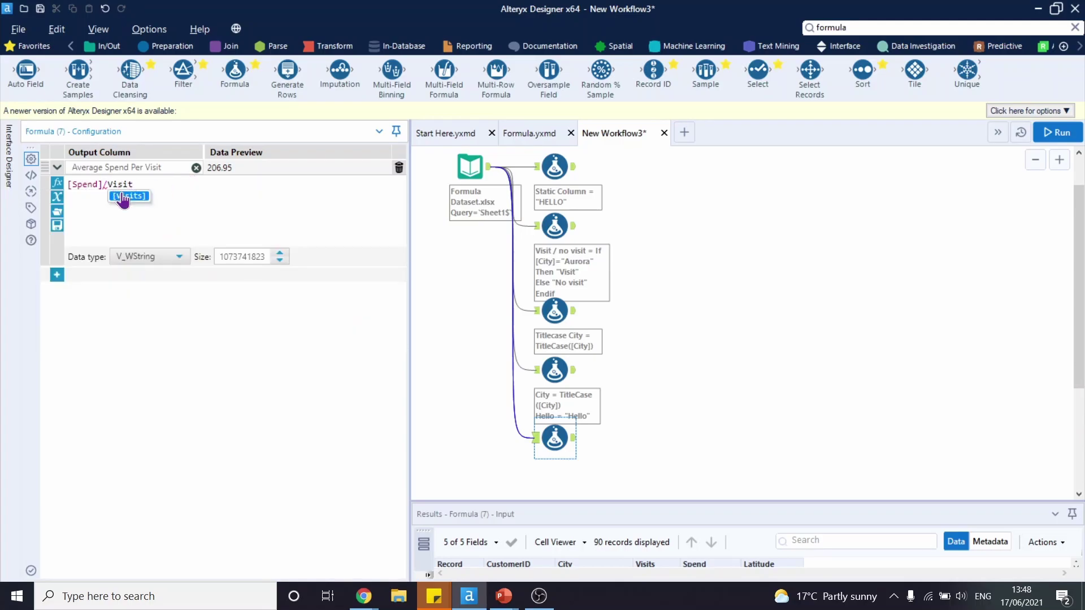
pyautogui.click(126, 197)
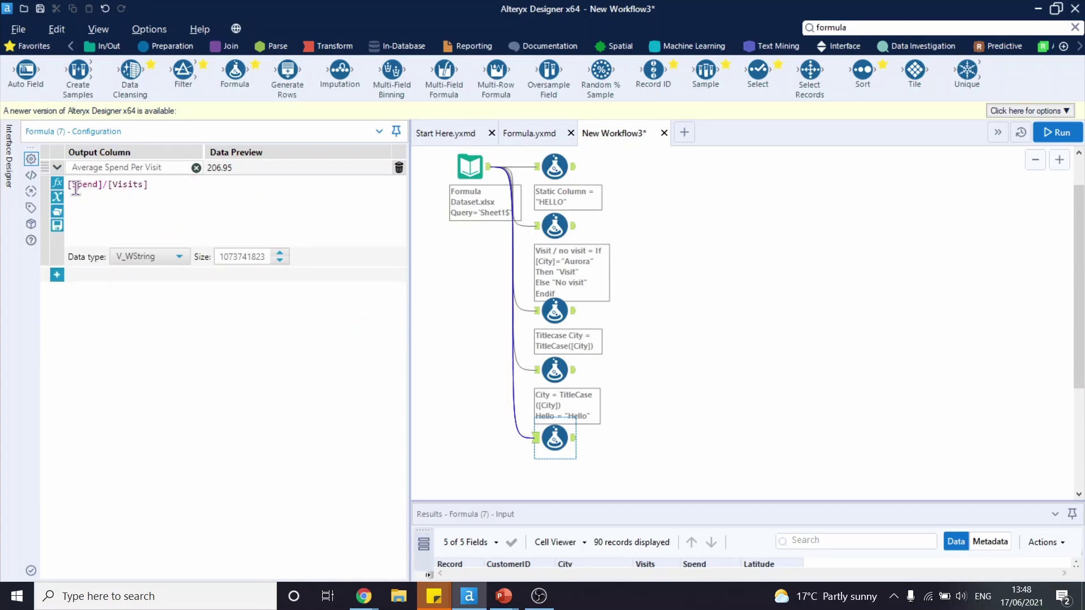
pyautogui.press('Home')
pyautogui.write('(')
pyautogui.click(172, 185)
pyautogui.click(67, 185)
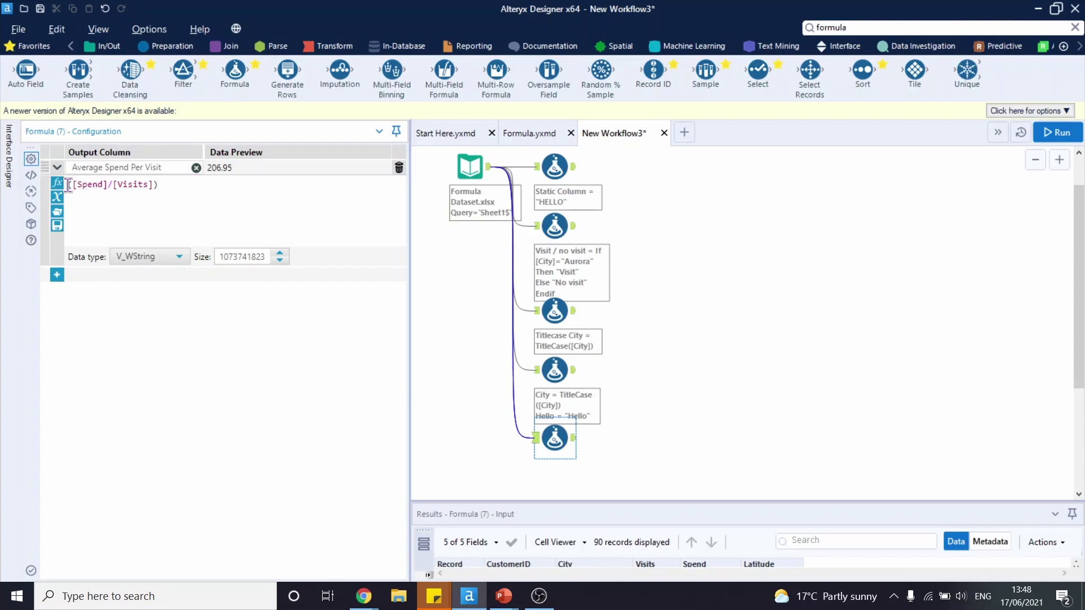
pyautogui.write('Av')
pyautogui.click(111, 197)
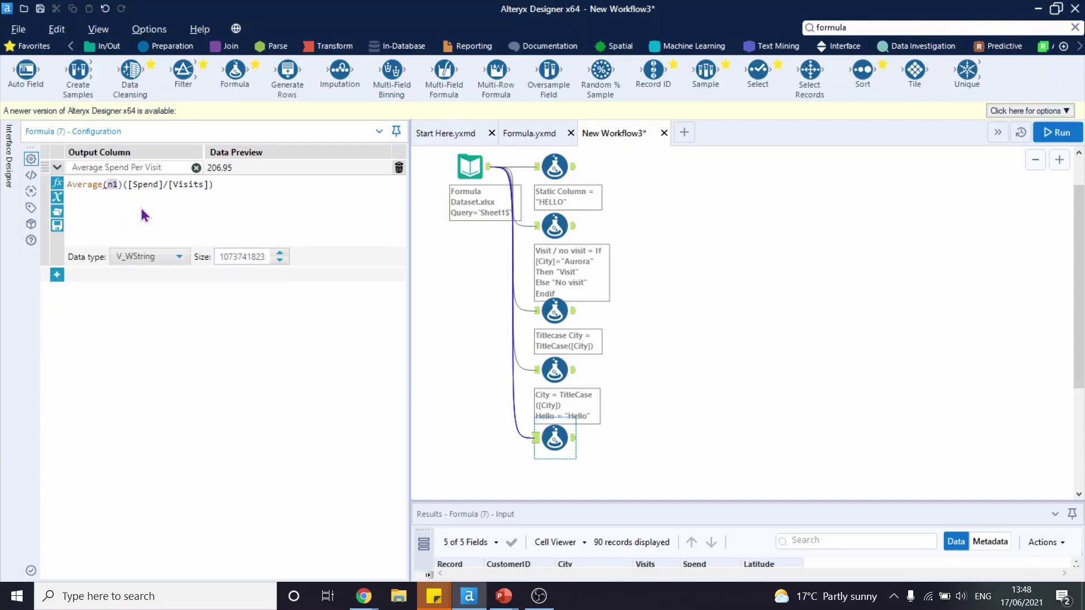
pyautogui.press('BackSpace')
pyautogui.press('BackSpace')
pyautogui.press('BackSpace')
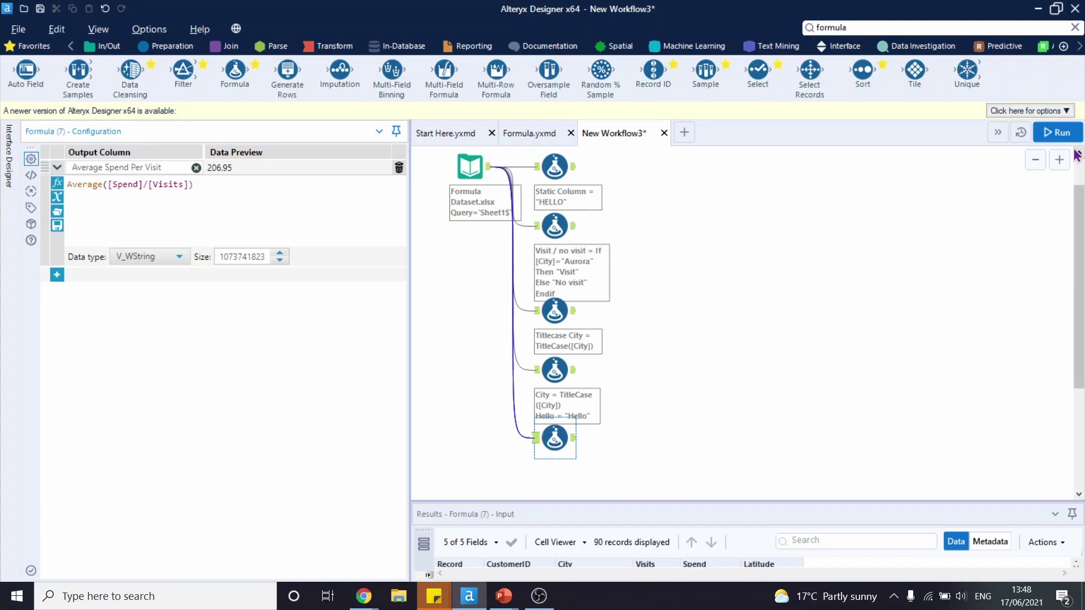
pyautogui.click(1059, 133)
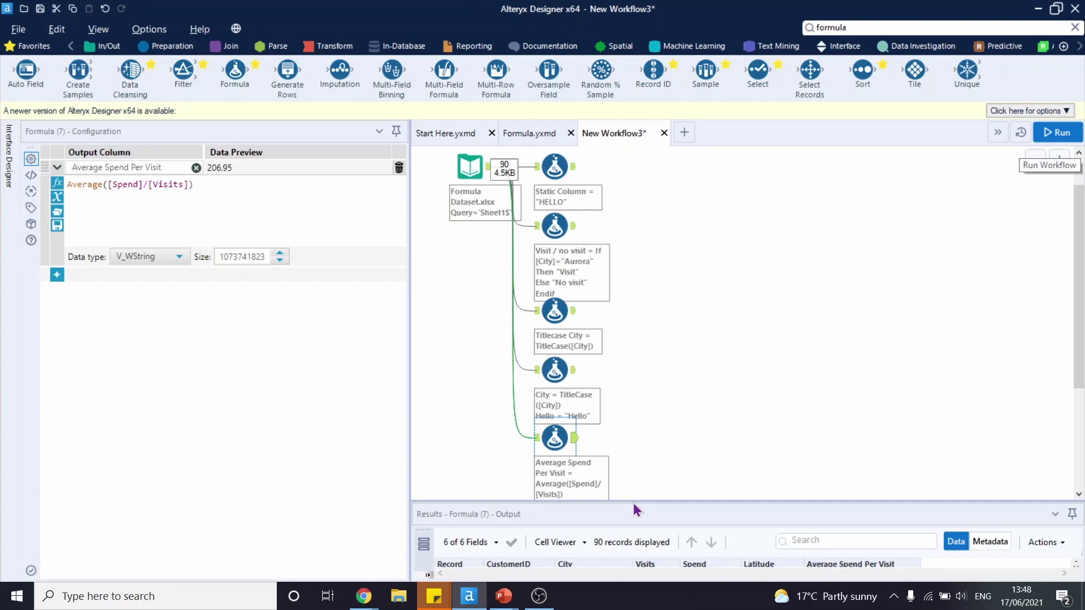
pyautogui.moveTo(634, 501); pyautogui.dragTo(642, 305)
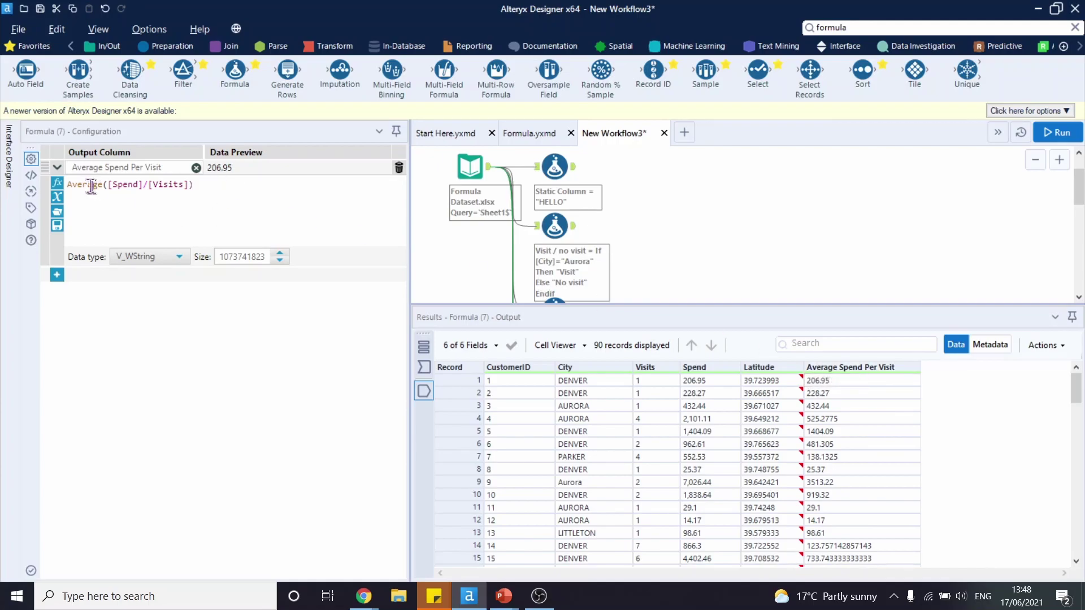
# Step: Wrap the Average Spend Per Visit formula as Round((Average([Spend]/[Visits])),0.1) and rerun the workflow
pyautogui.click(68, 185)
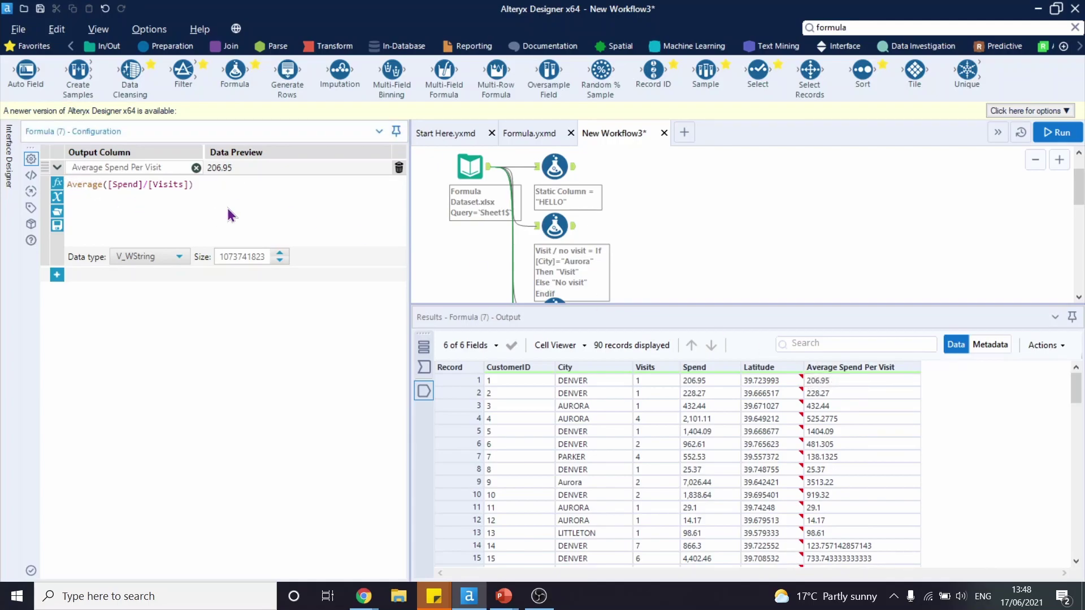
pyautogui.write('Round(')
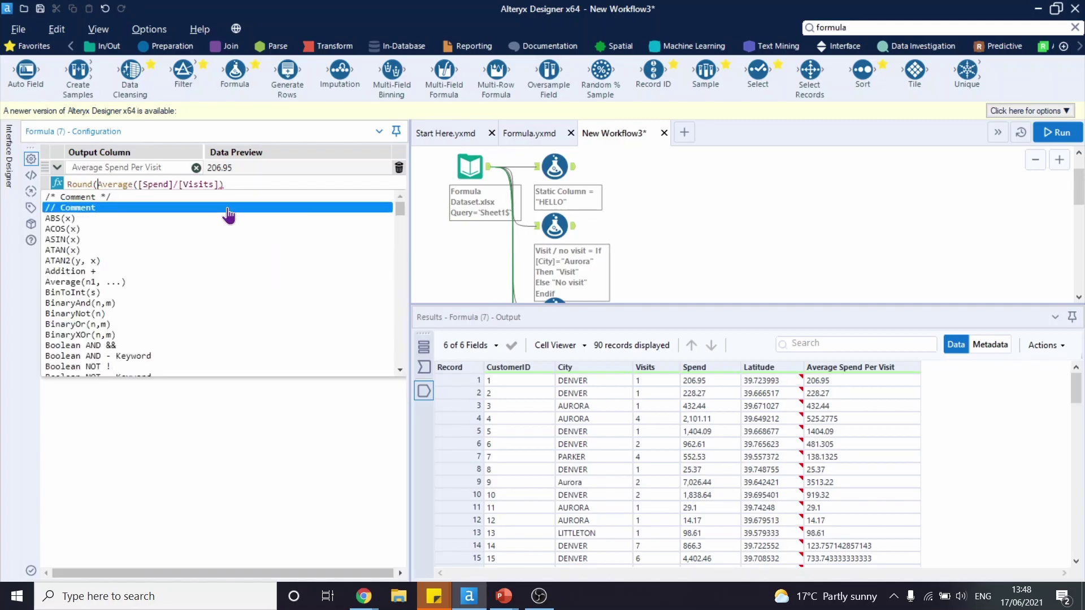
pyautogui.write('(')
pyautogui.click(248, 185)
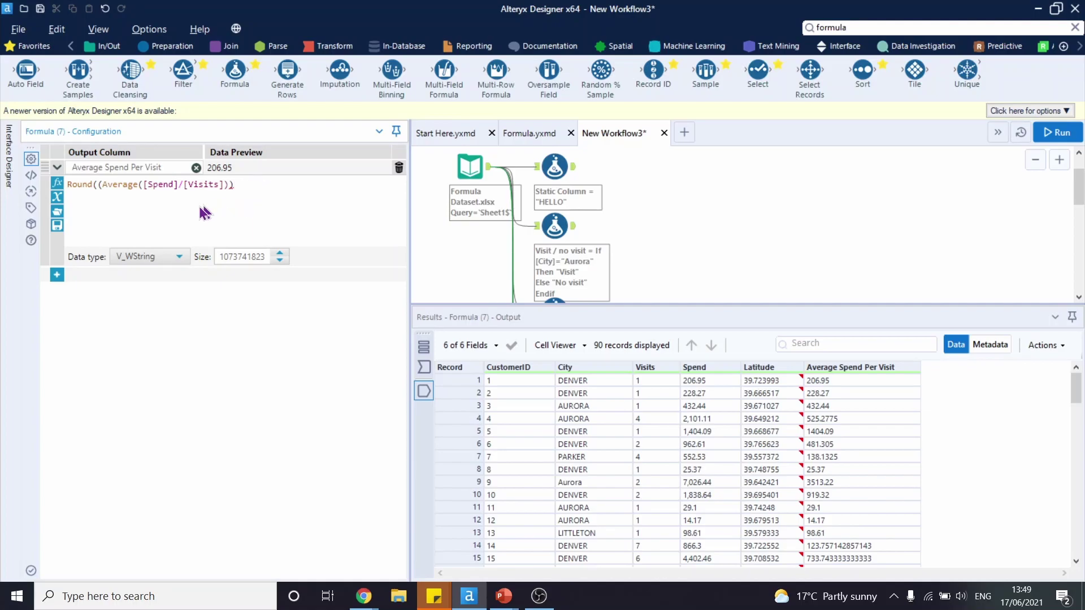
pyautogui.moveTo(97, 185); pyautogui.dragTo(169, 187)
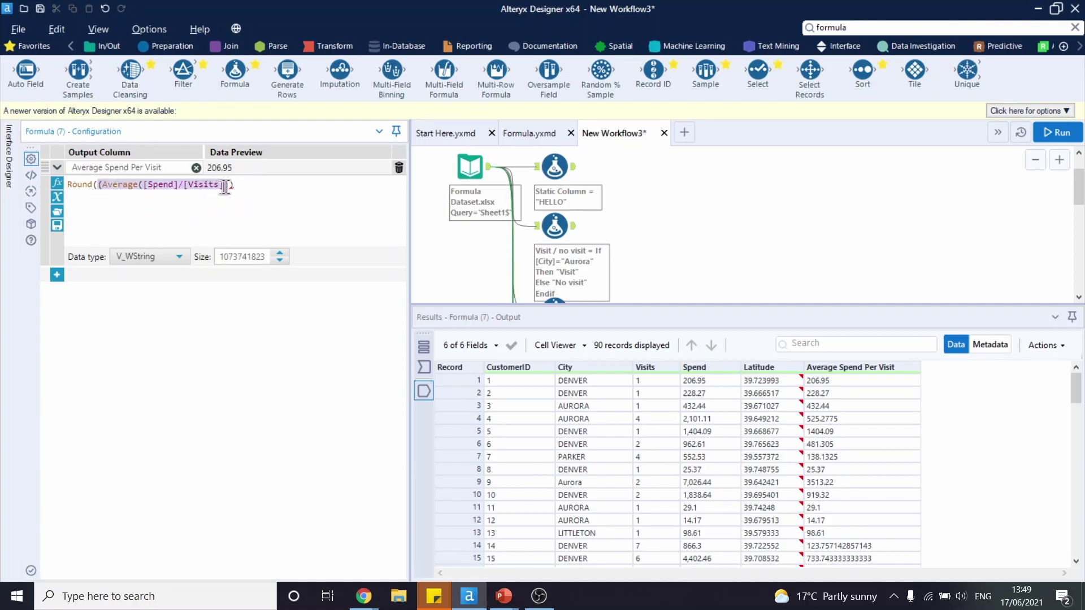
pyautogui.click(250, 188)
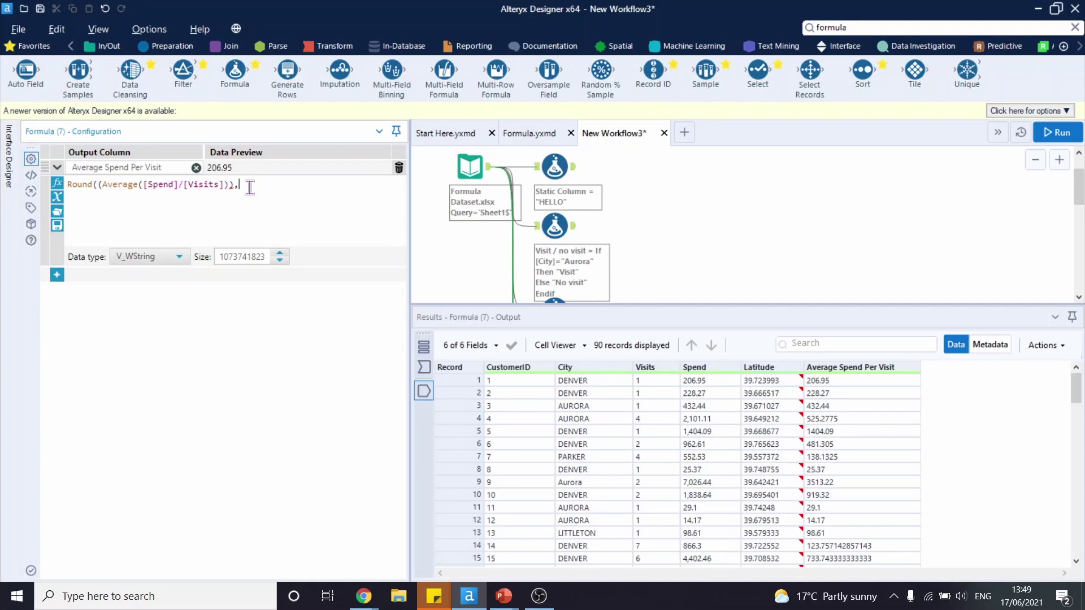
pyautogui.press('BackSpace')
pyautogui.write('.1')
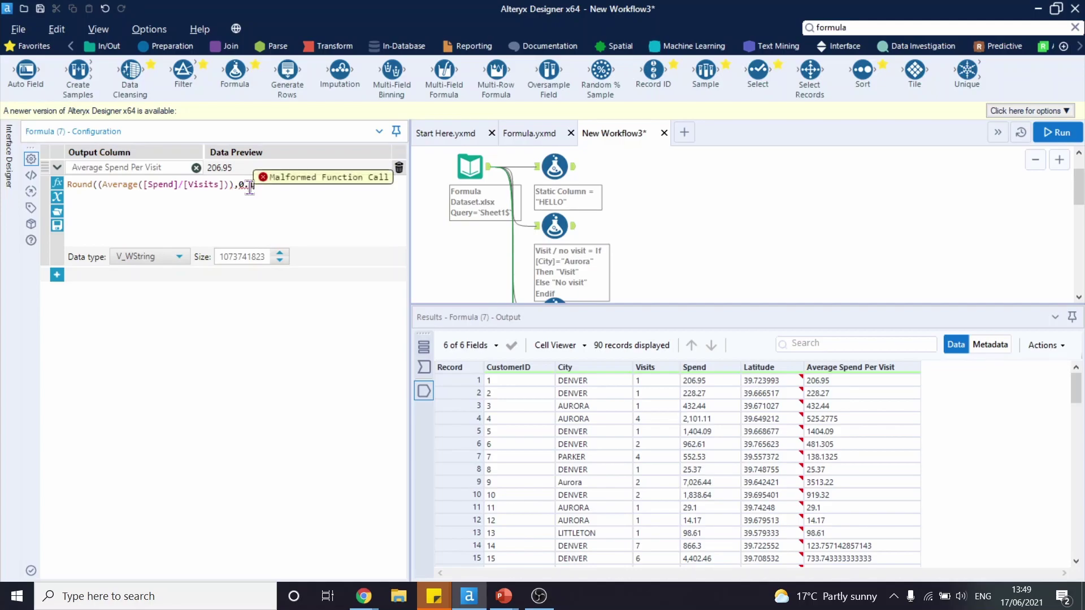
pyautogui.write(')')
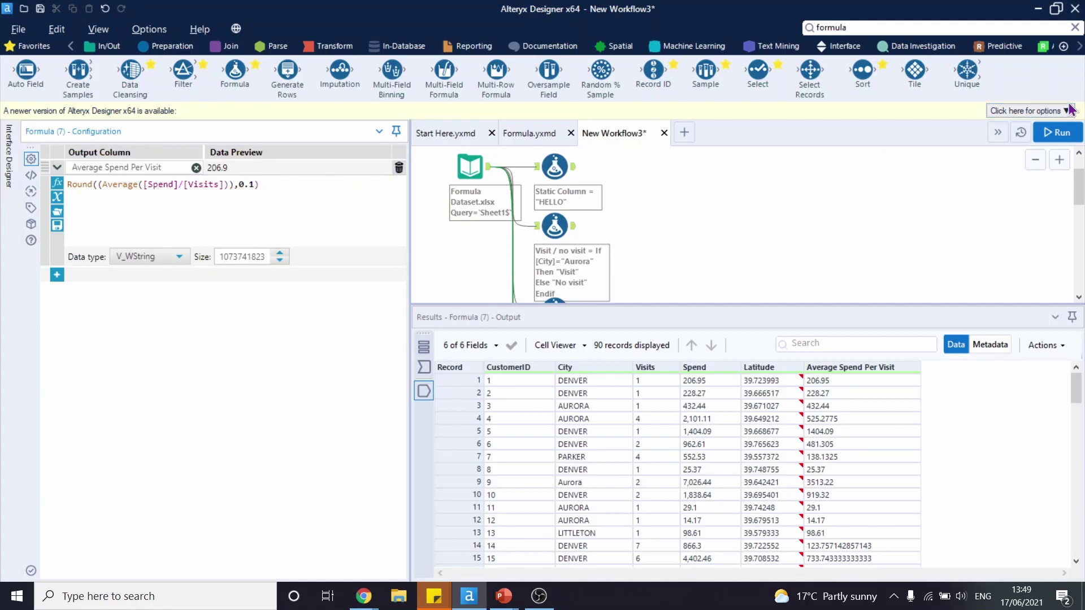
pyautogui.click(1061, 134)
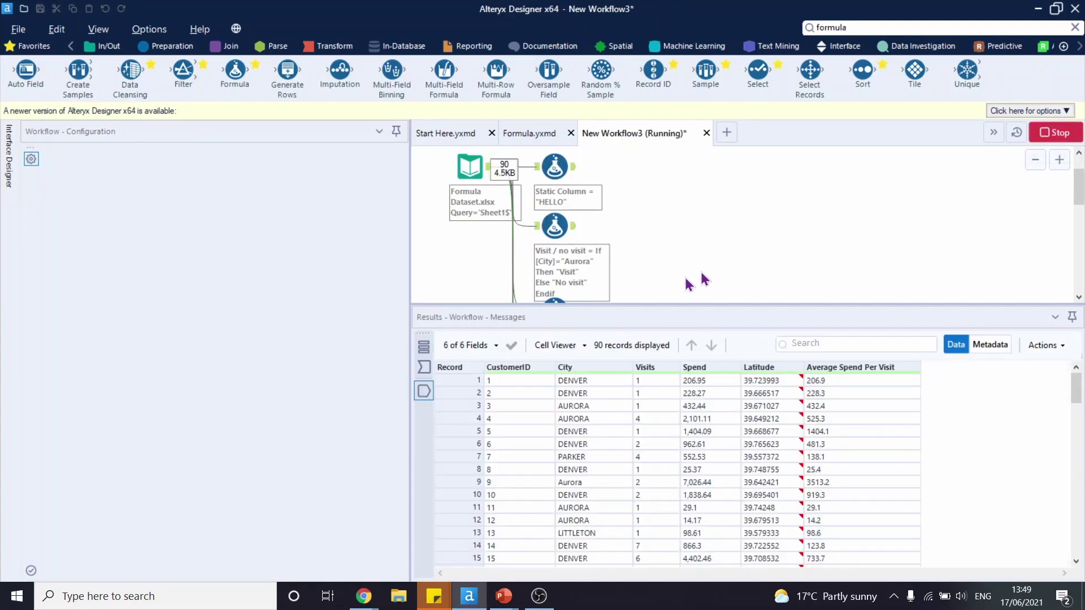